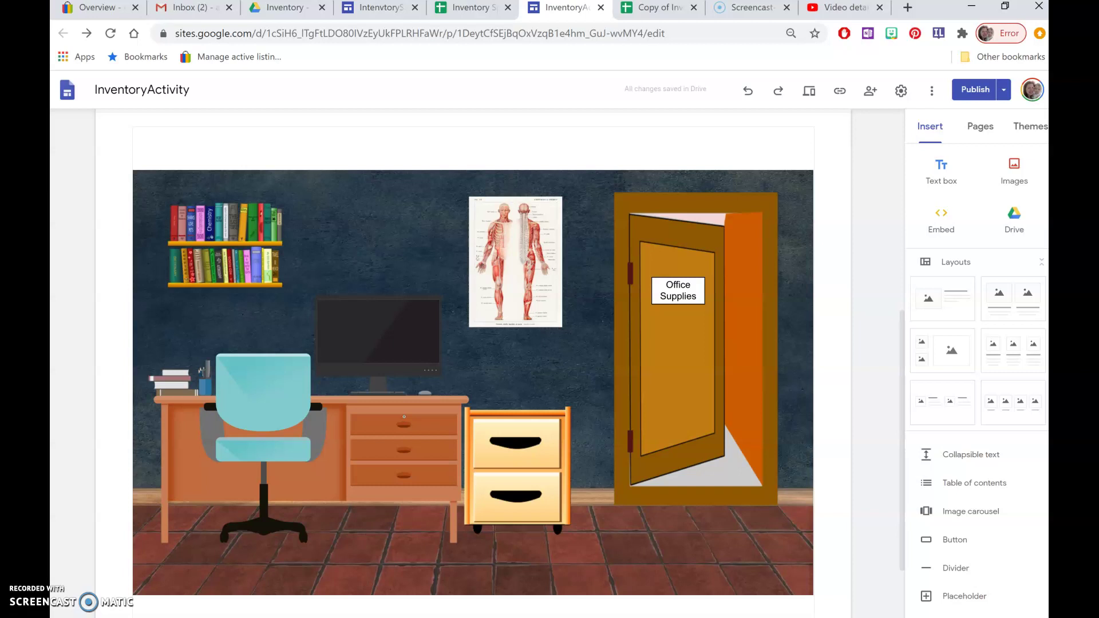
{"action": "left_click", "coordinate": [358, 589]}
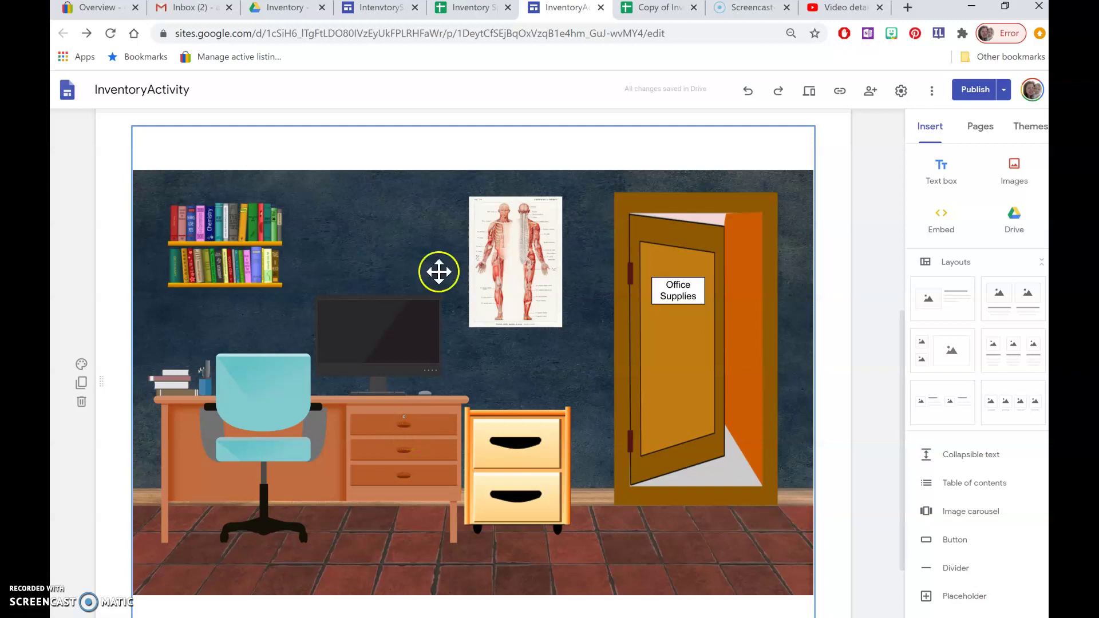
{"action": "left_click", "coordinate": [588, 428]}
{"action": "left_click", "coordinate": [391, 447]}
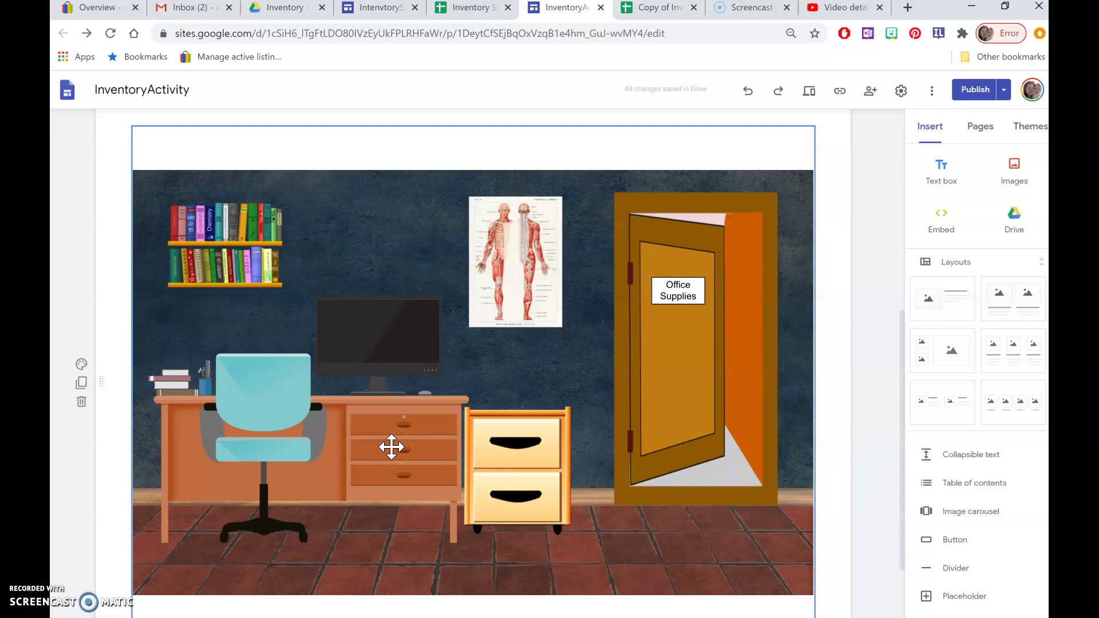
Switch to Google Drive and create a new Google Drawing in the Inventory folder.
{"action": "left_click", "coordinate": [281, 10]}
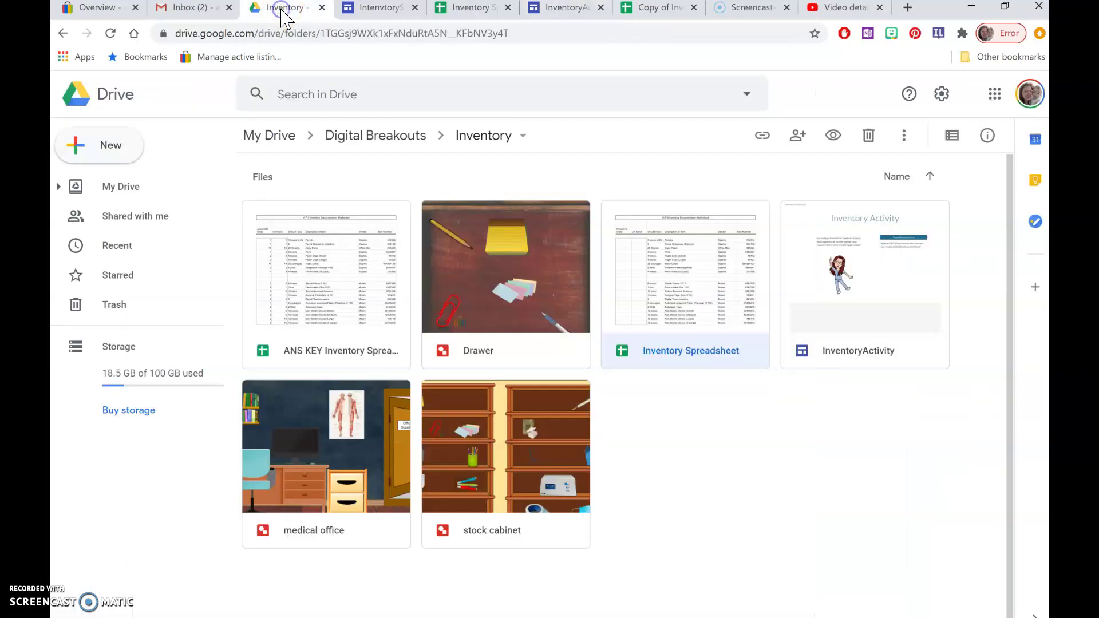
{"action": "left_click", "coordinate": [90, 146]}
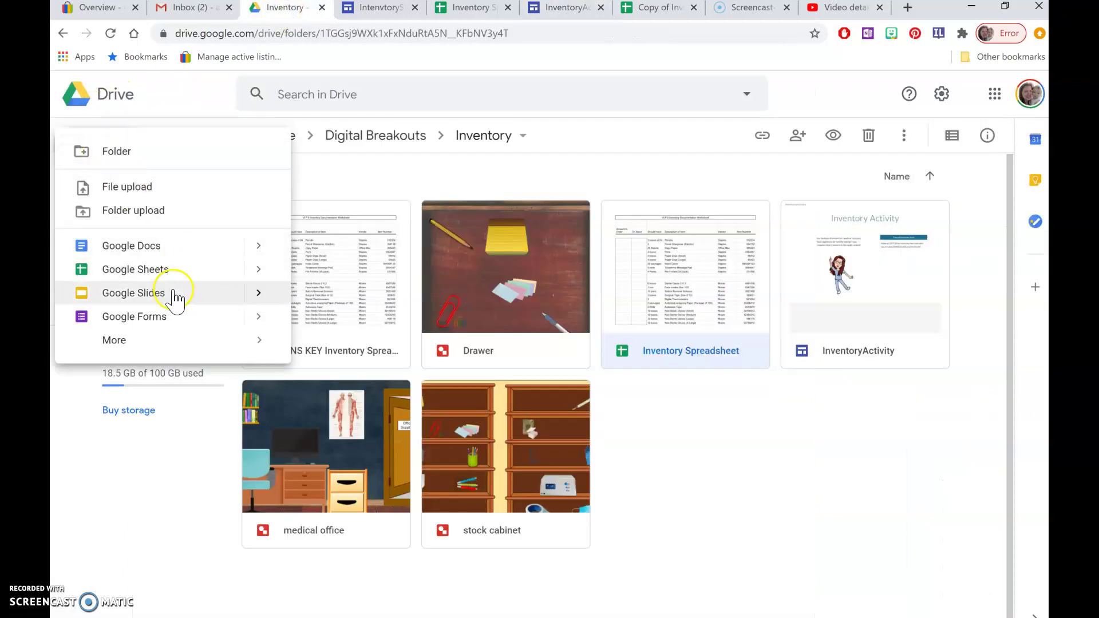
{"action": "mouse_move", "coordinate": [261, 345]}
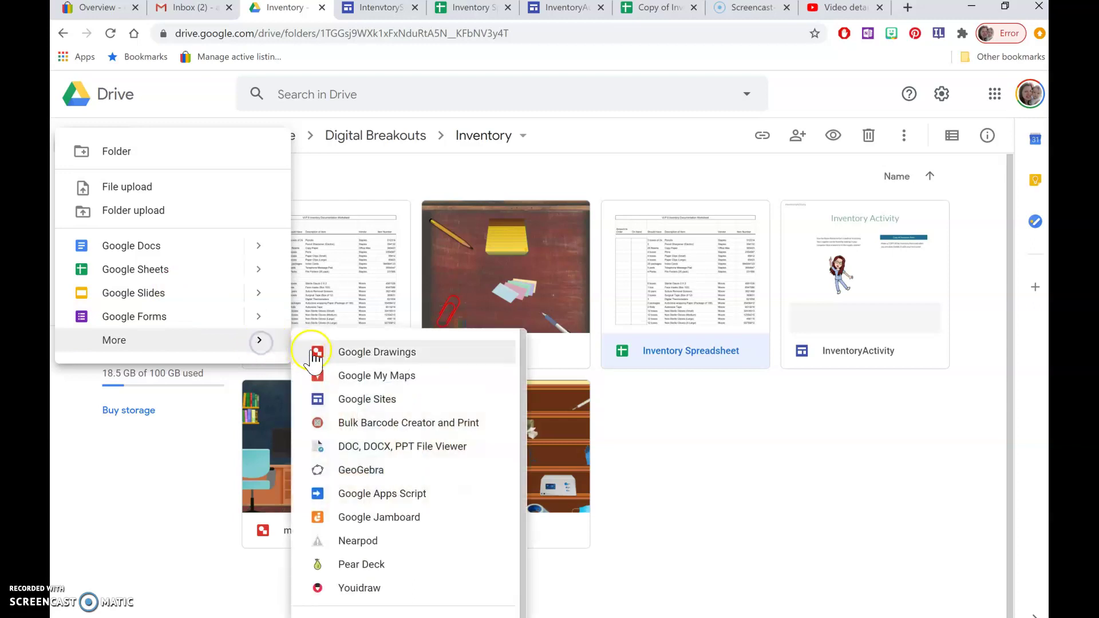
{"action": "left_click", "coordinate": [345, 366]}
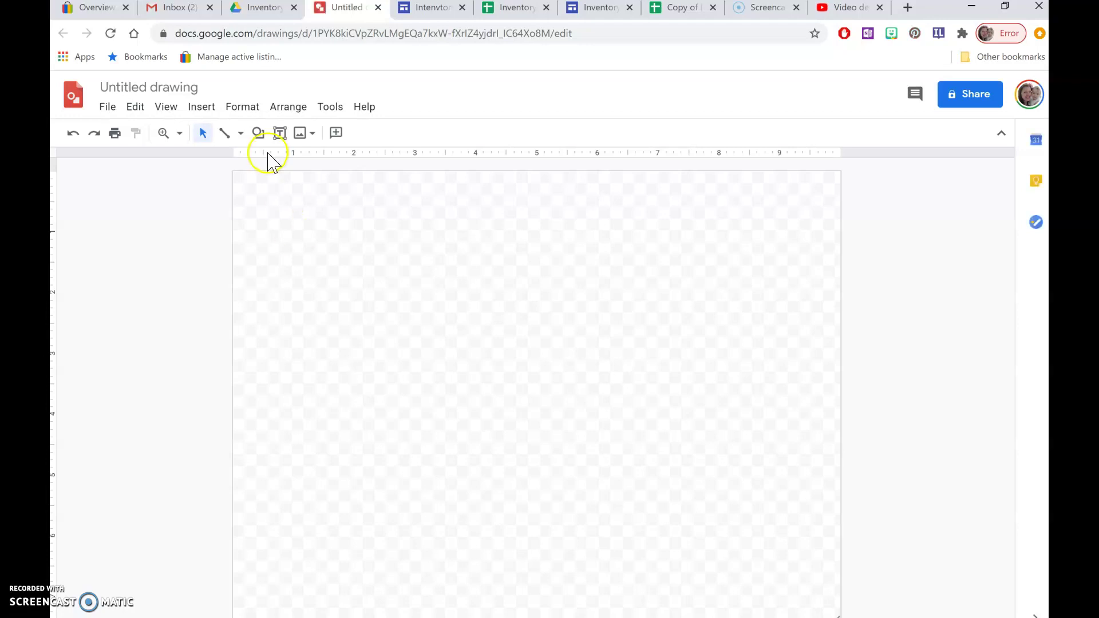
Set the drawing's page size to Widescreen 16:10.
{"action": "left_click", "coordinate": [101, 113]}
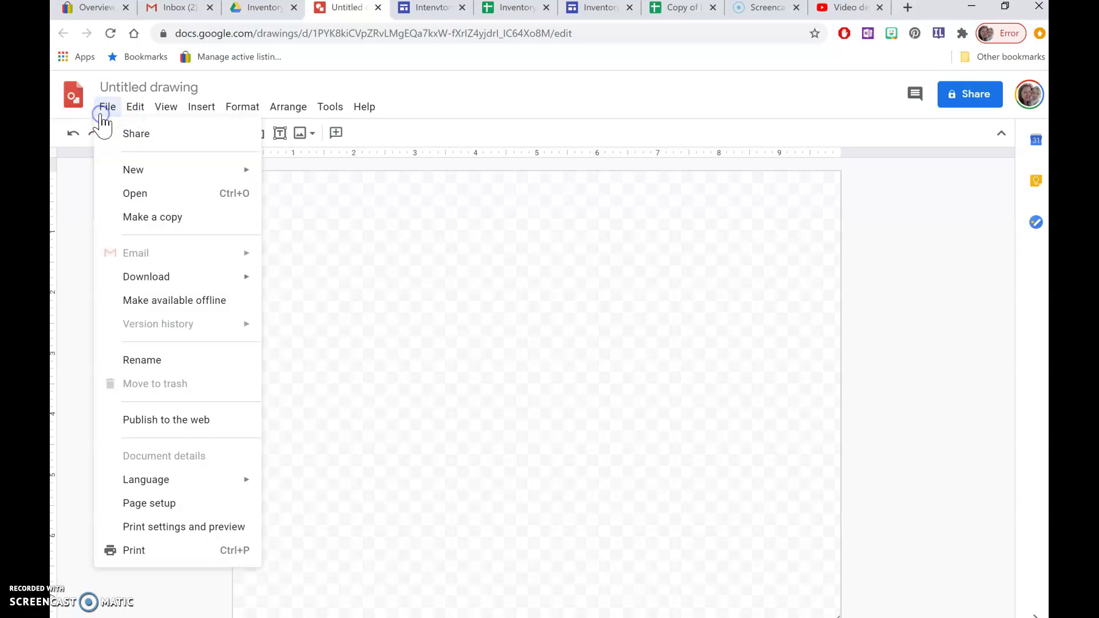
{"action": "left_click", "coordinate": [163, 504]}
{"action": "left_click", "coordinate": [496, 337]}
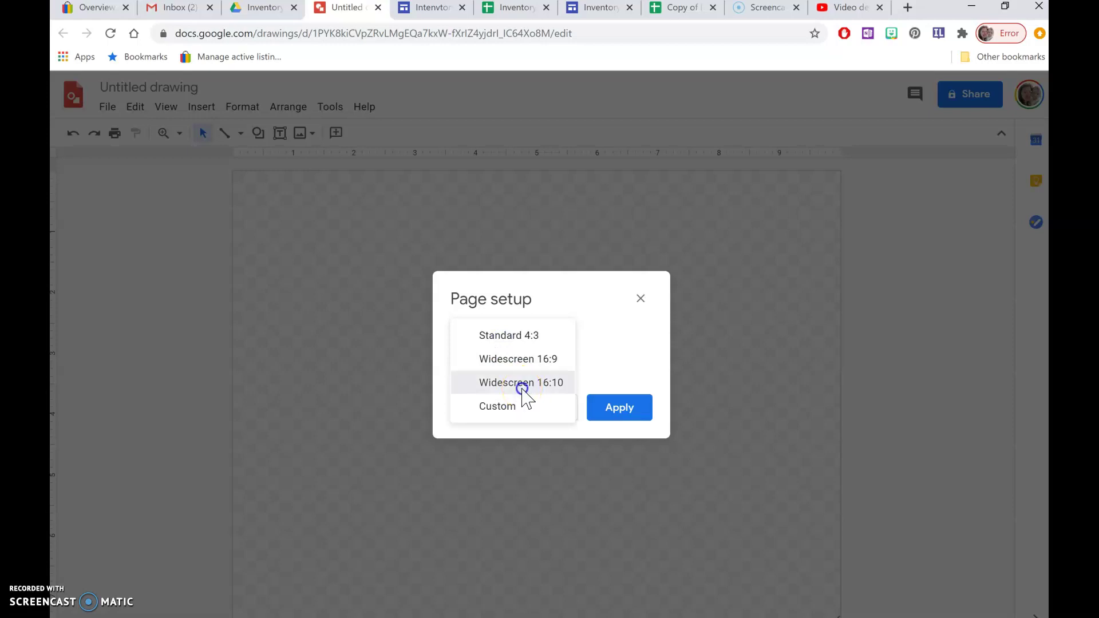
{"action": "left_click", "coordinate": [522, 384]}
{"action": "left_click", "coordinate": [635, 410]}
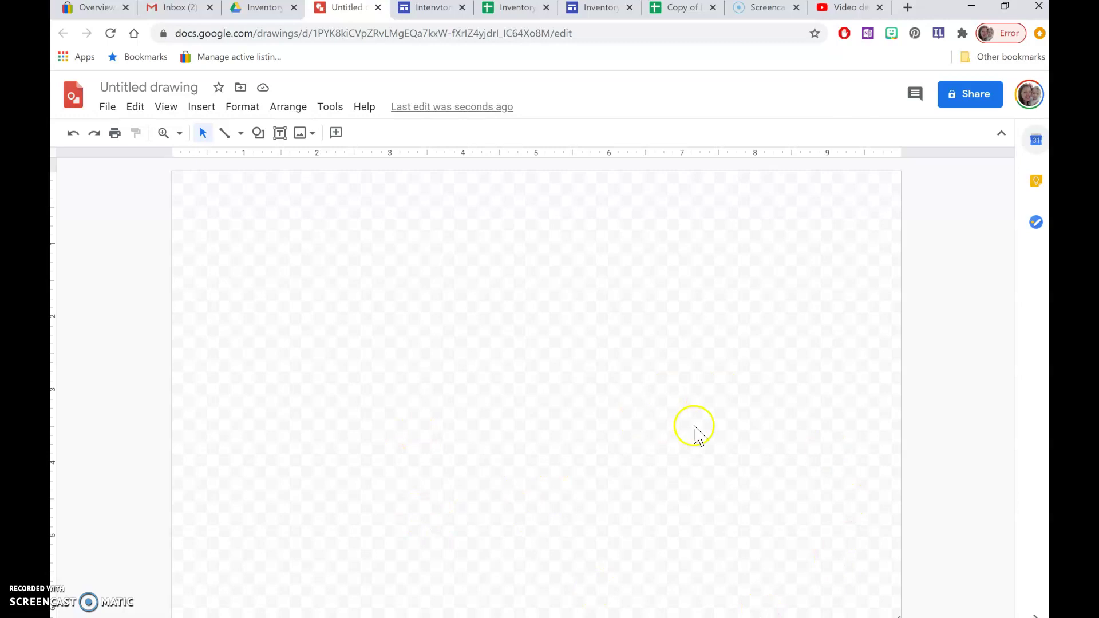
Search the web for images of "wall and floor background" to use in the drawing.
{"action": "left_click", "coordinate": [312, 134]}
{"action": "left_click", "coordinate": [355, 189]}
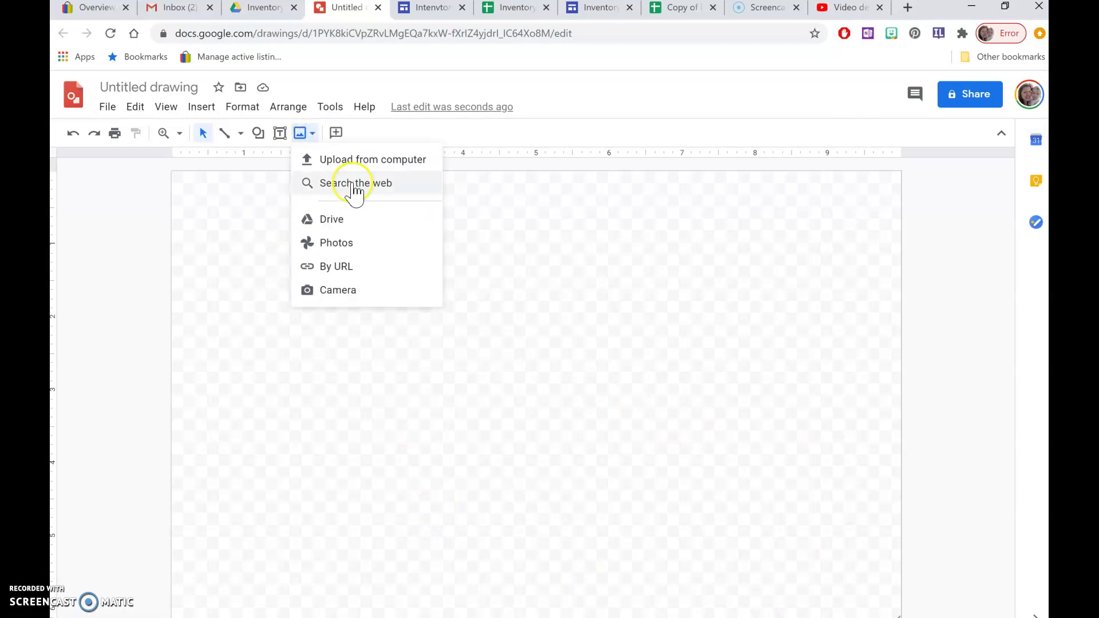
{"action": "left_click", "coordinate": [355, 184]}
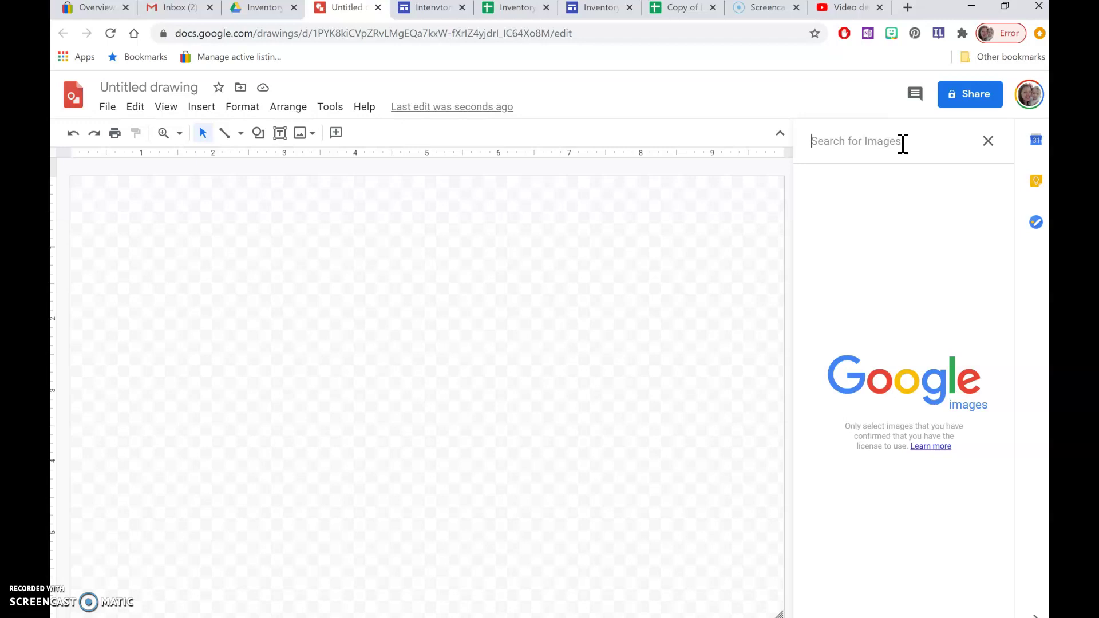
{"action": "type", "text": "wall and floor"}
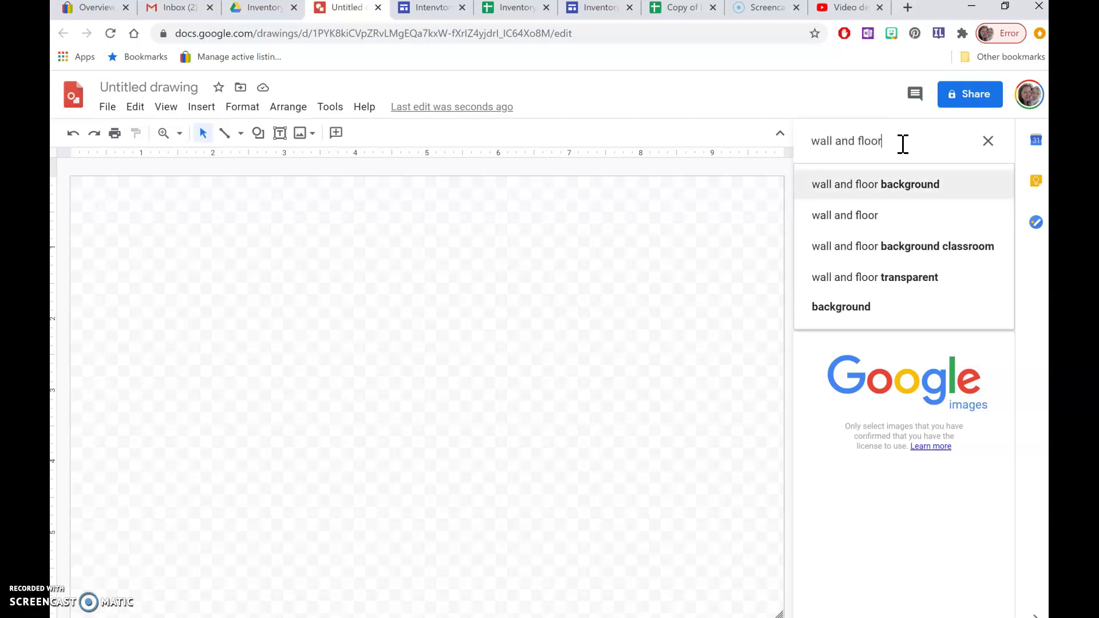
{"action": "key", "text": "Return"}
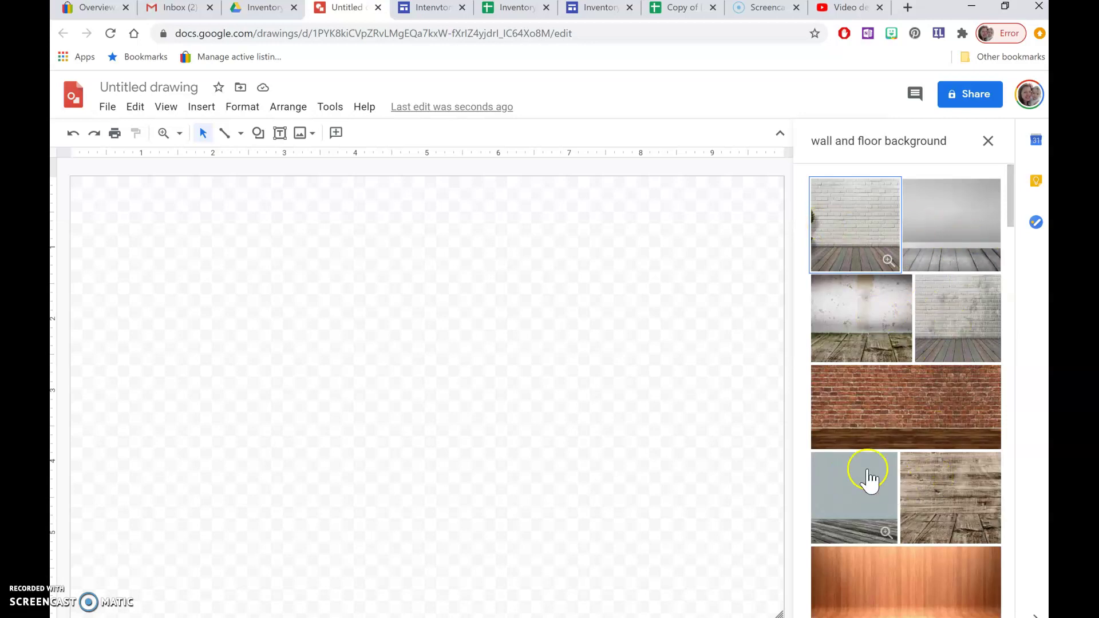
Insert the image of the plain pink wall with a wooden floor from the search results.
{"action": "left_click_drag", "start_coordinate": [1010, 215], "coordinate": [1019, 285]}
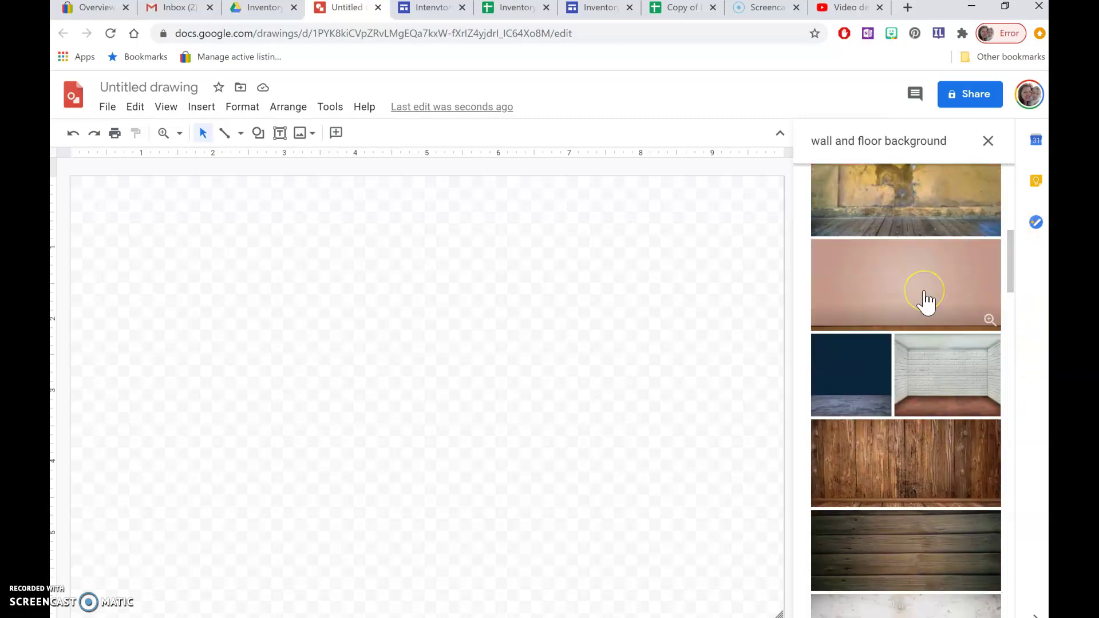
{"action": "left_click", "coordinate": [904, 378]}
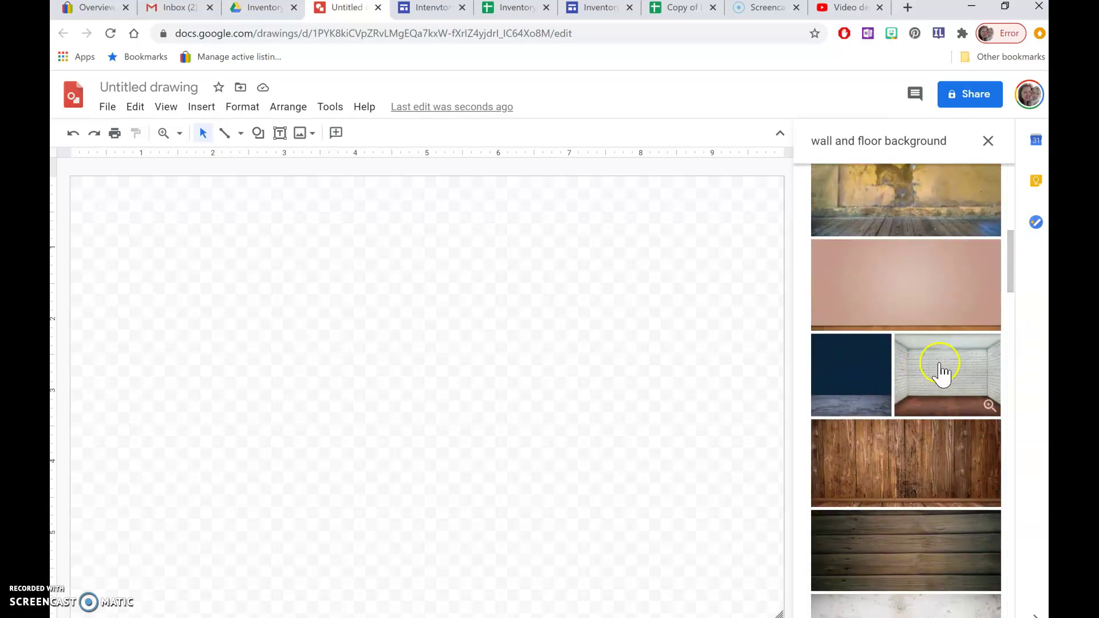
{"action": "left_click", "coordinate": [901, 296]}
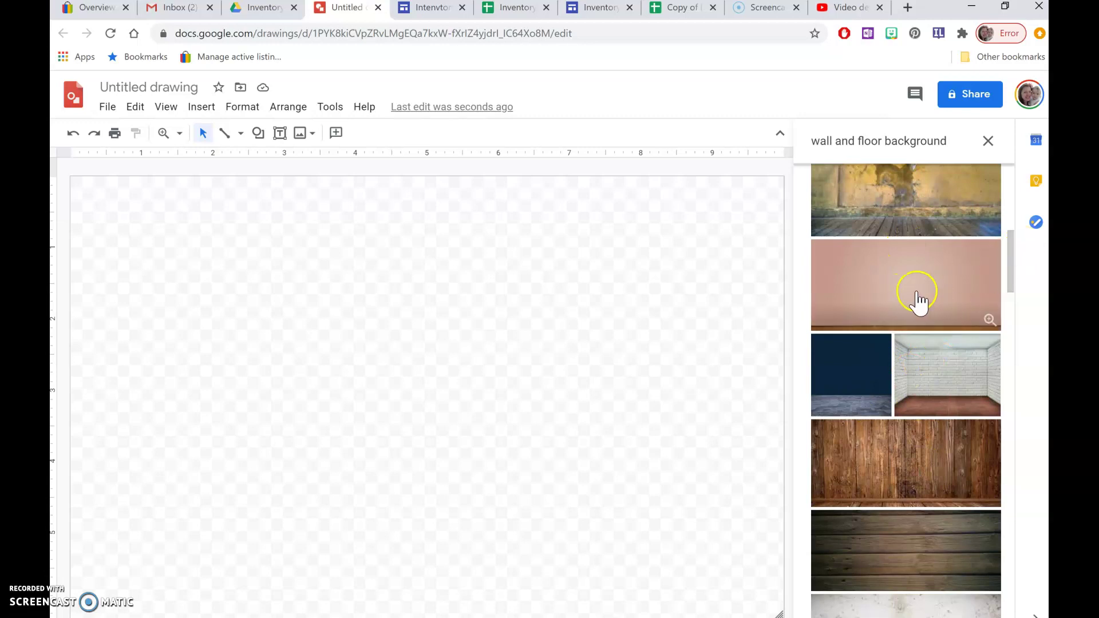
{"action": "left_click", "coordinate": [915, 296]}
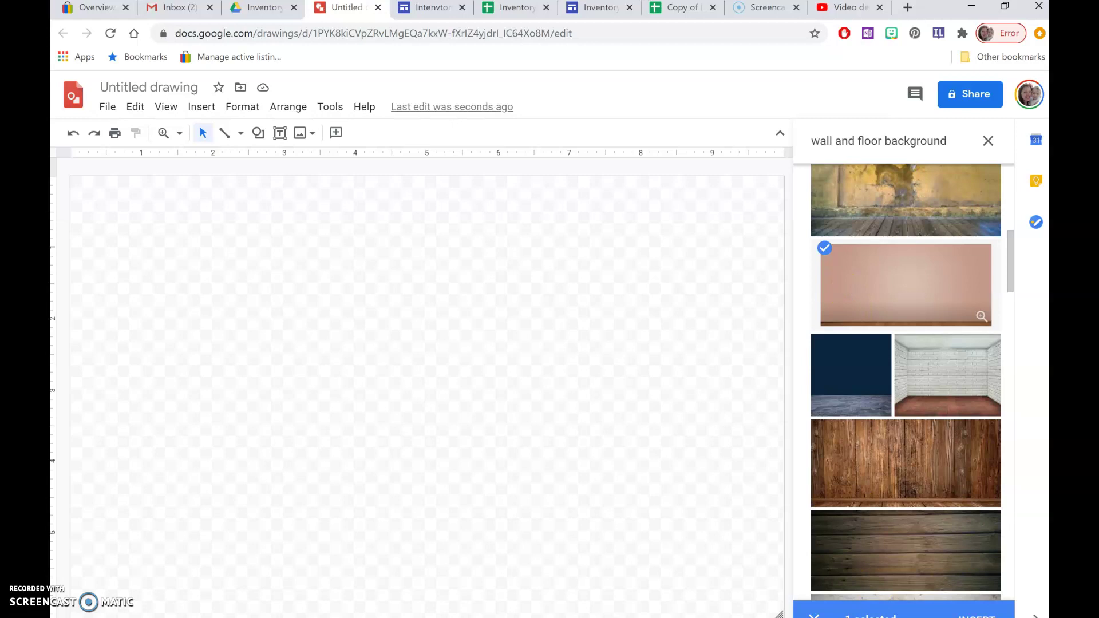
{"action": "left_click", "coordinate": [980, 611]}
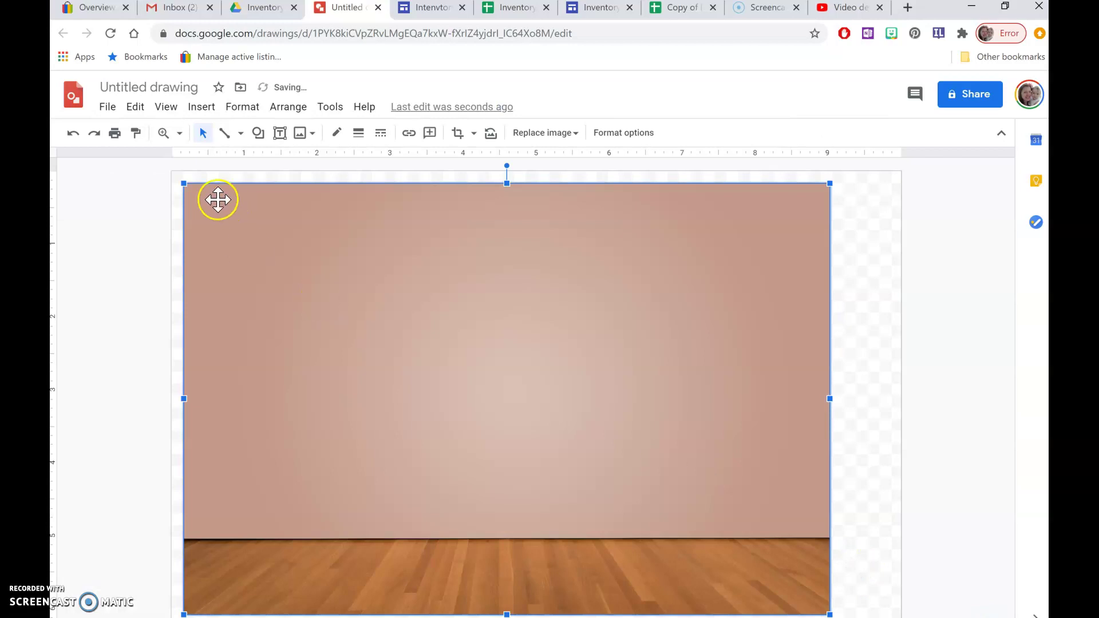
Stretch the pink wall image to the canvas edges so that it fills the whole drawing as the background.
{"action": "left_click_drag", "start_coordinate": [182, 182], "coordinate": [165, 171]}
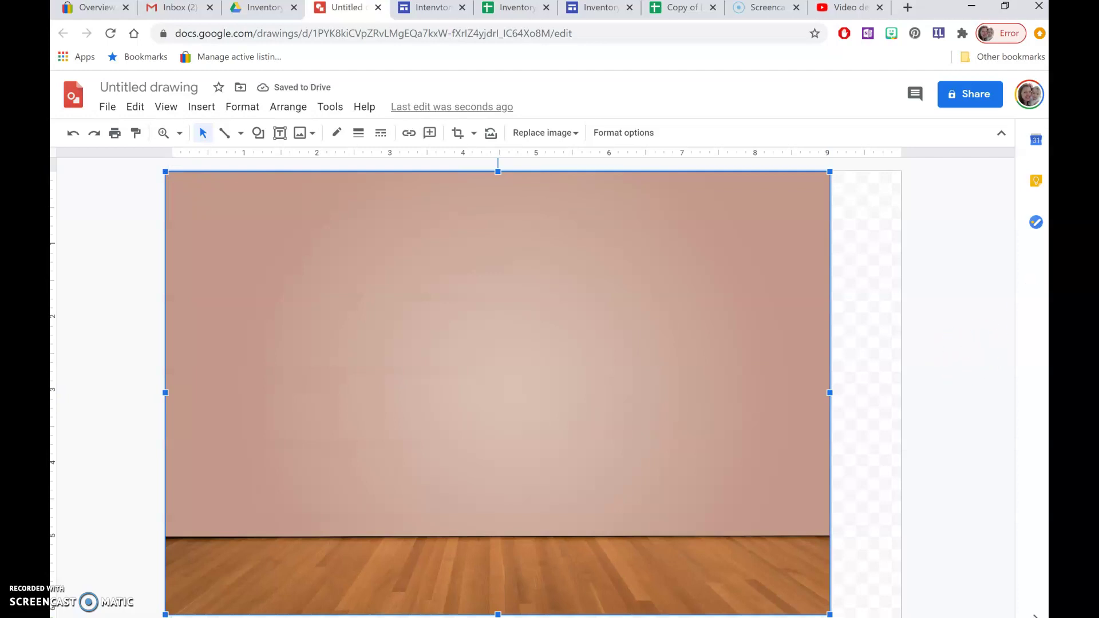
{"action": "left_click_drag", "start_coordinate": [832, 392], "coordinate": [900, 392]}
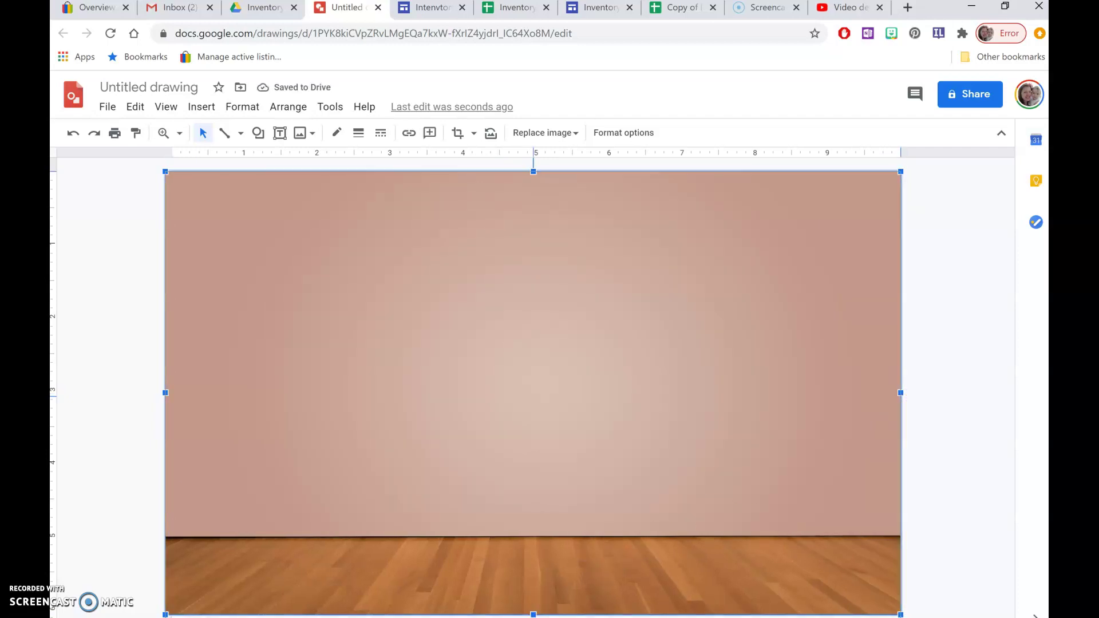
{"action": "left_click_drag", "start_coordinate": [533, 614], "coordinate": [533, 617]}
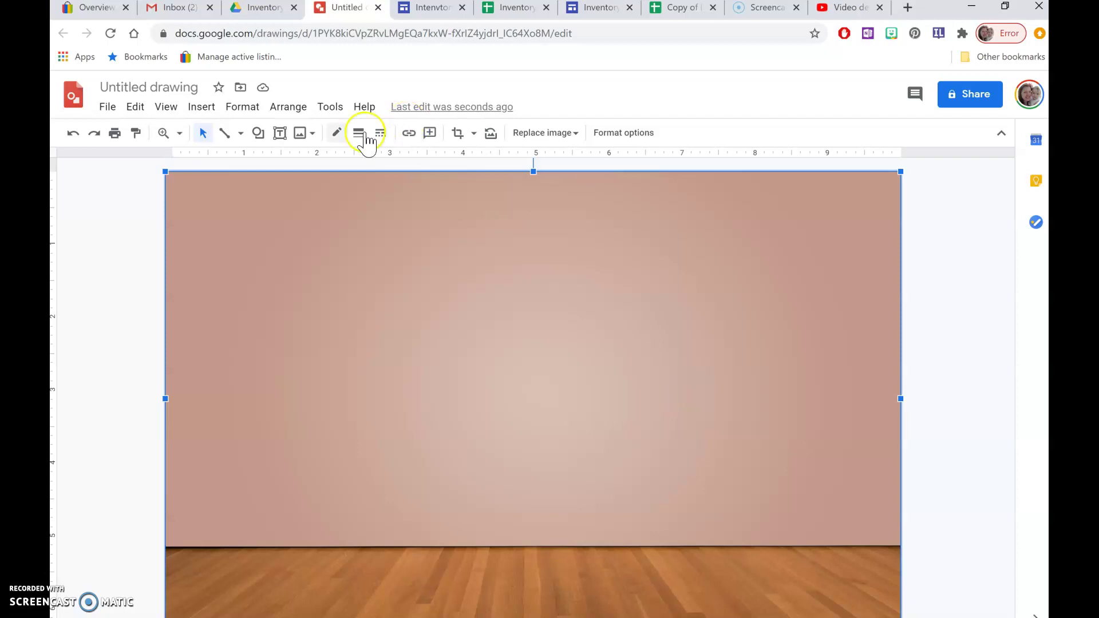
Search the web for images of "transparent desk with computer".
{"action": "left_click", "coordinate": [313, 135]}
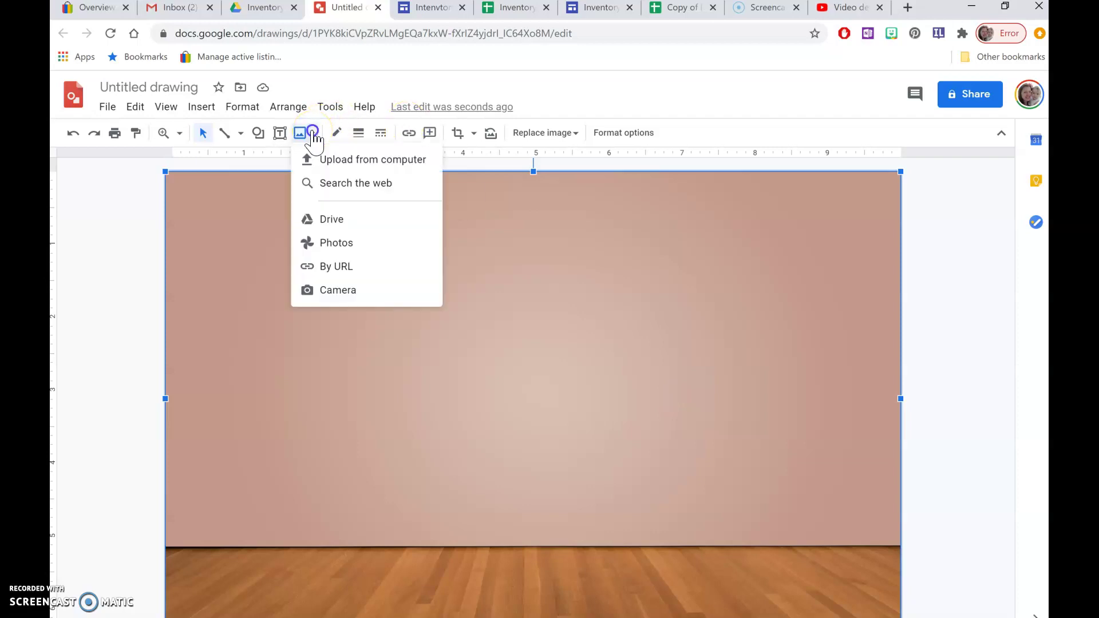
{"action": "left_click", "coordinate": [341, 184]}
{"action": "left_click_drag", "start_coordinate": [948, 142], "coordinate": [744, 164]}
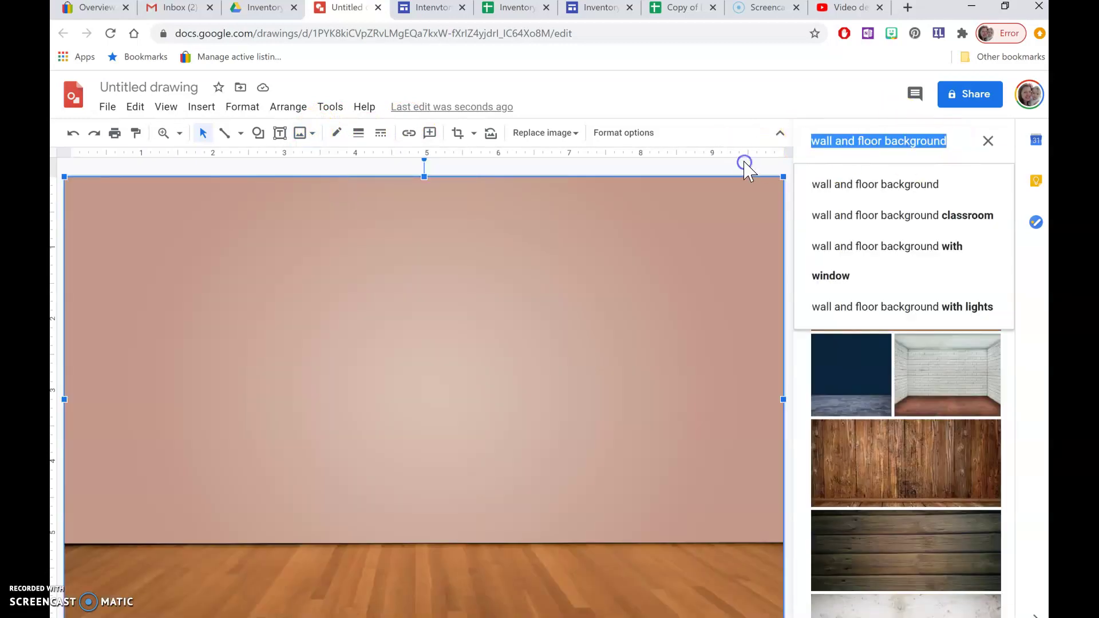
{"action": "type", "text": "transparent p"}
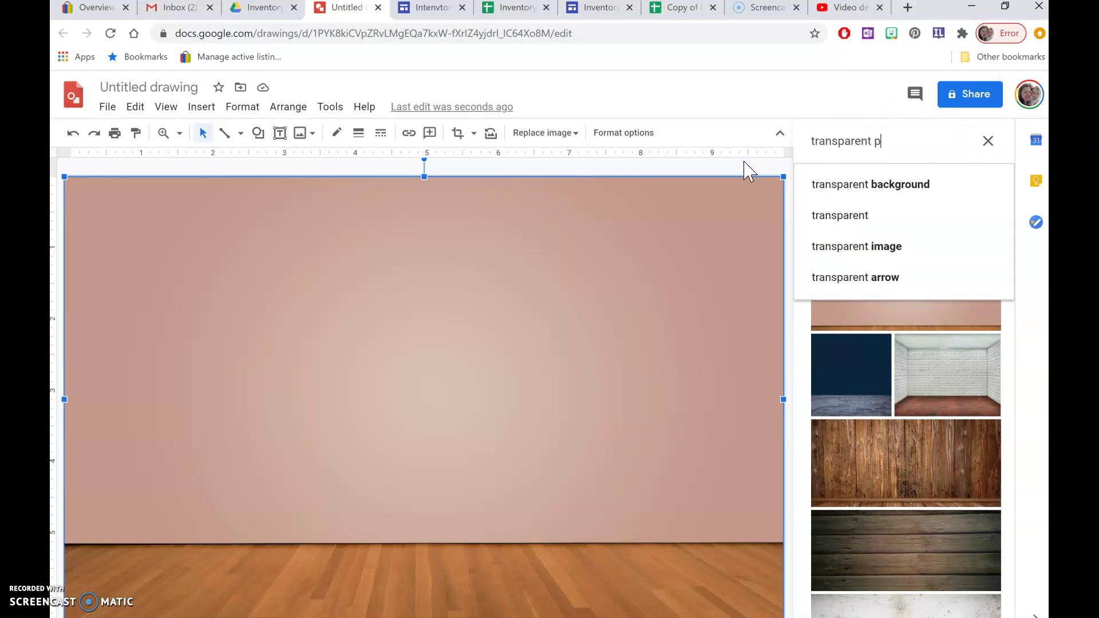
{"action": "type", "text": "ng"}
{"action": "key", "text": "BackSpace"}
{"action": "key", "text": "BackSpace"}
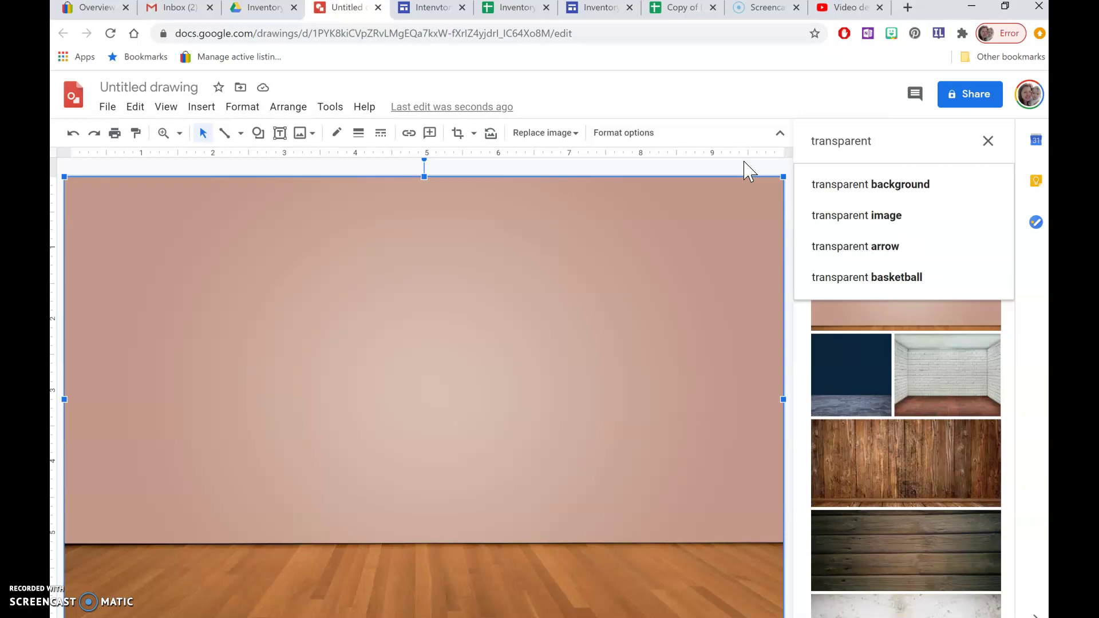
{"action": "type", "text": "desk with com"}
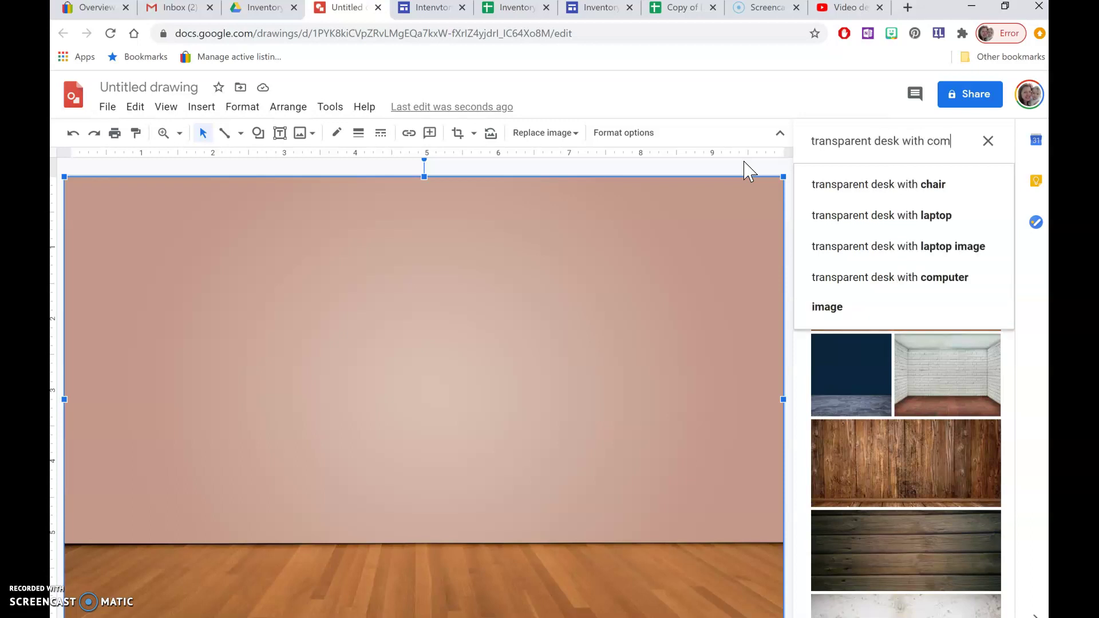
{"action": "type", "text": "puter"}
{"action": "key", "text": "Return"}
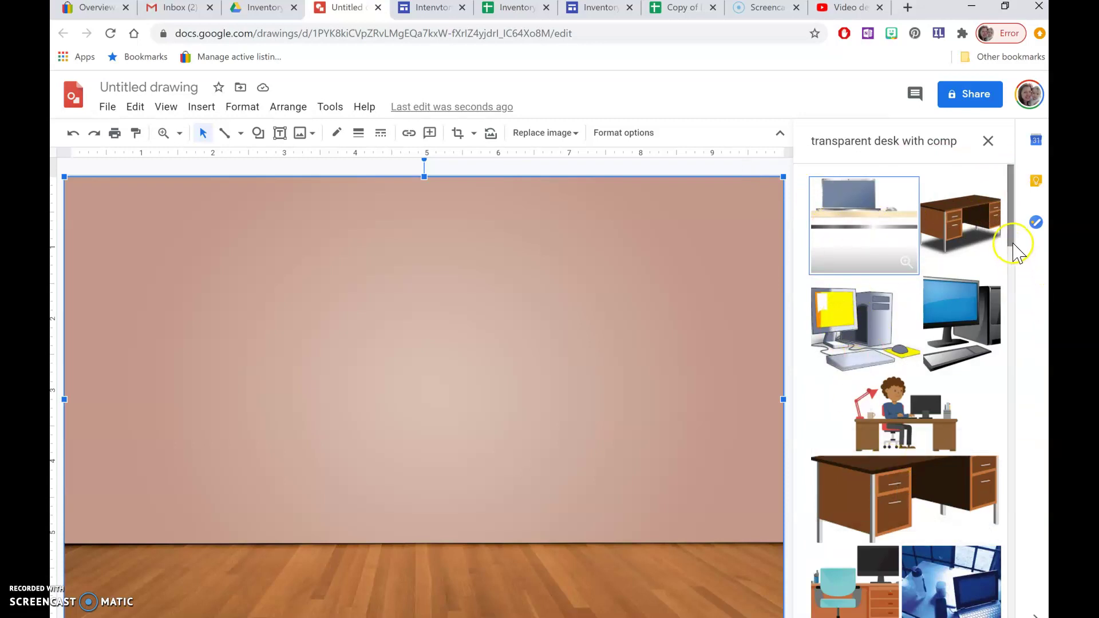
Insert the image of the orange desk with a teal chair and computer monitor onto the room background.
{"action": "left_click_drag", "start_coordinate": [1009, 238], "coordinate": [1001, 277]}
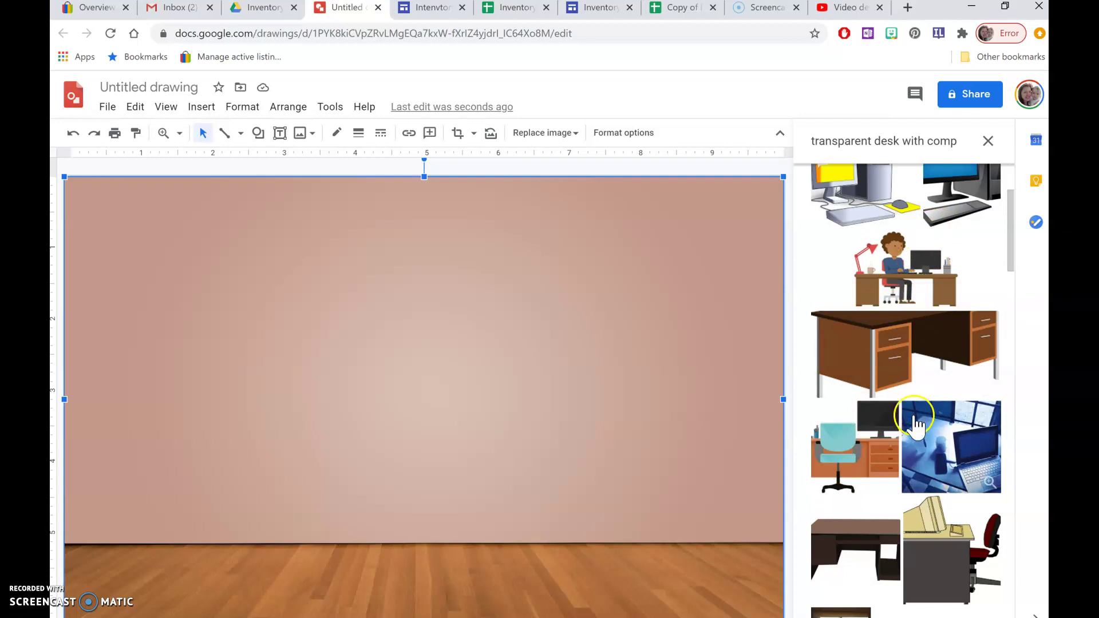
{"action": "left_click", "coordinate": [842, 473]}
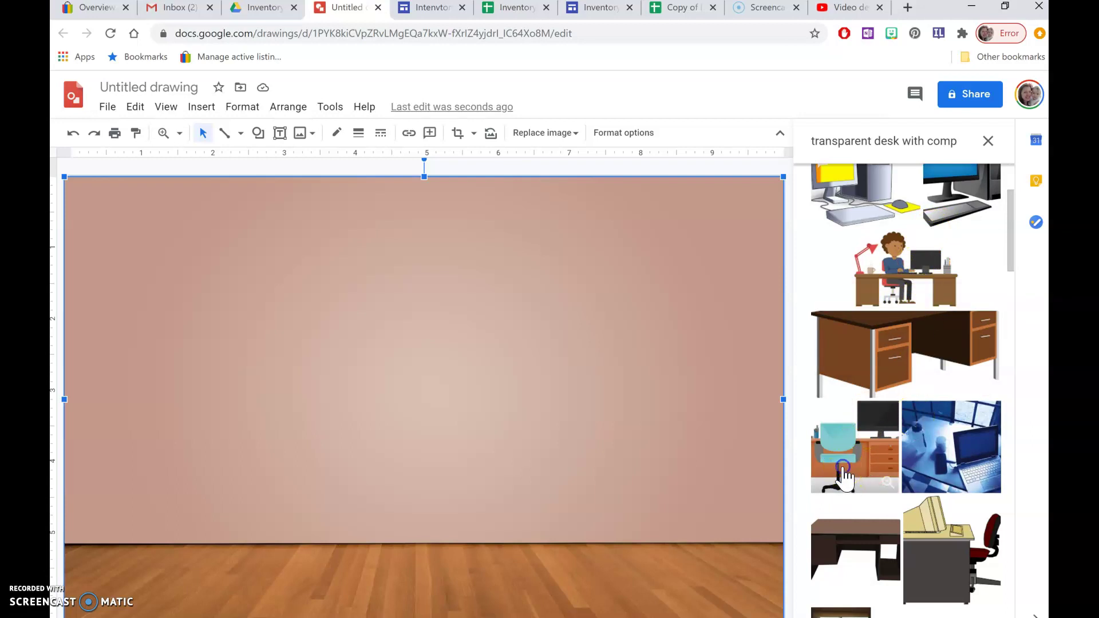
{"action": "left_click", "coordinate": [983, 568]}
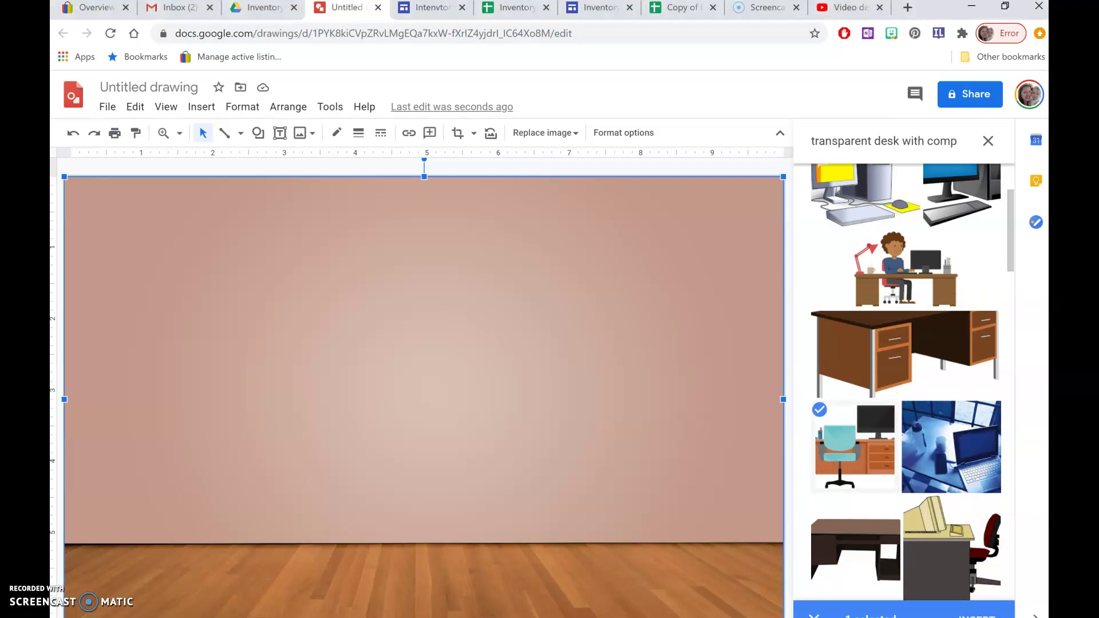
{"action": "left_click", "coordinate": [977, 613]}
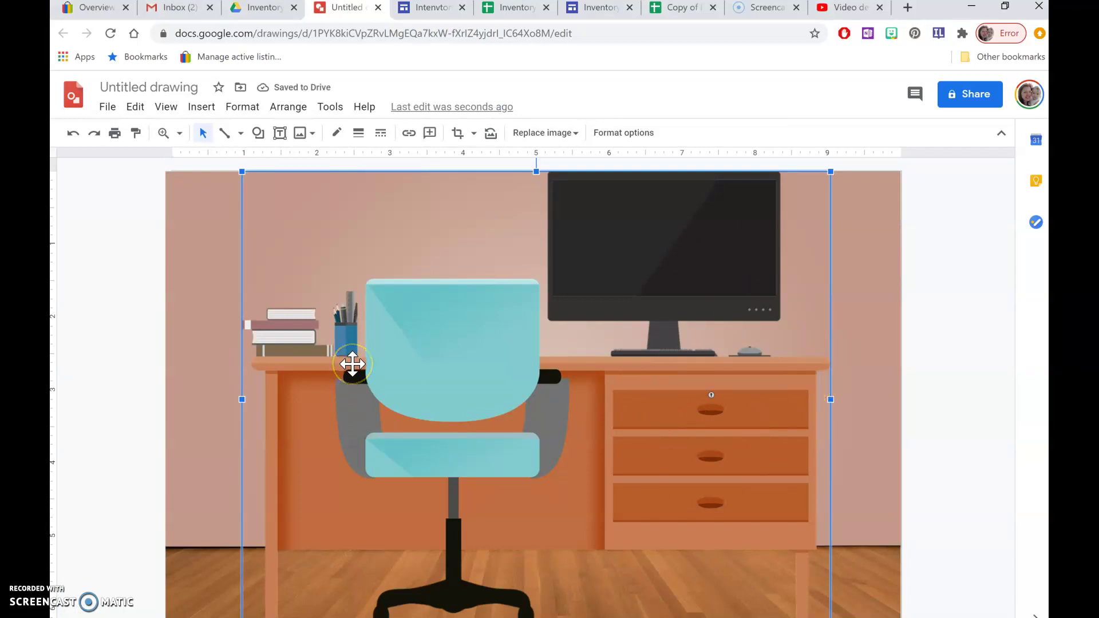
{"action": "left_click", "coordinate": [297, 248]}
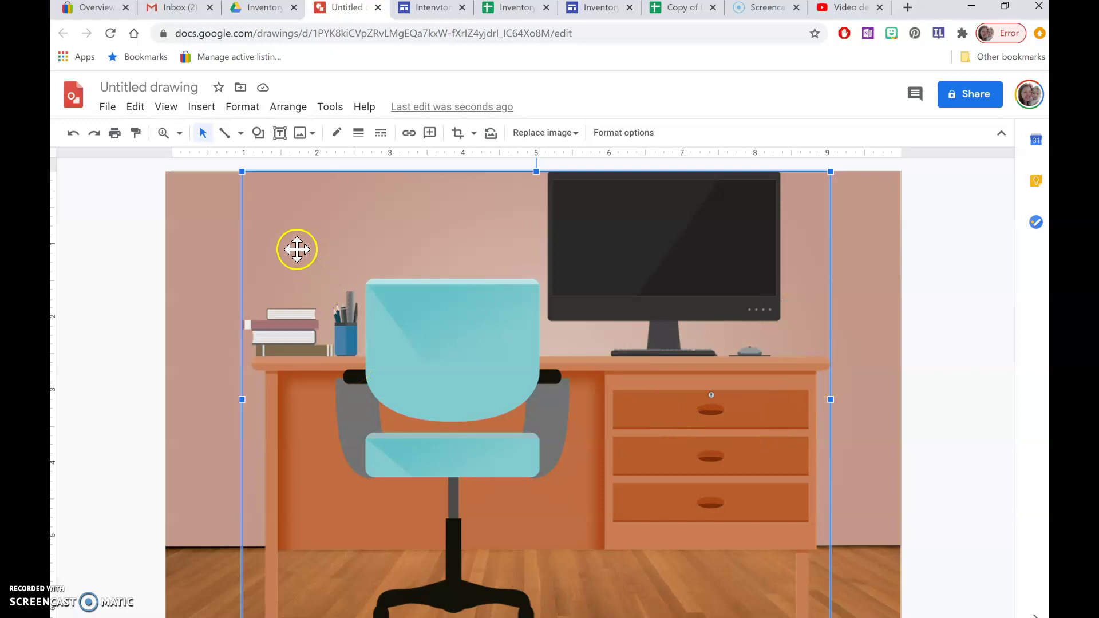
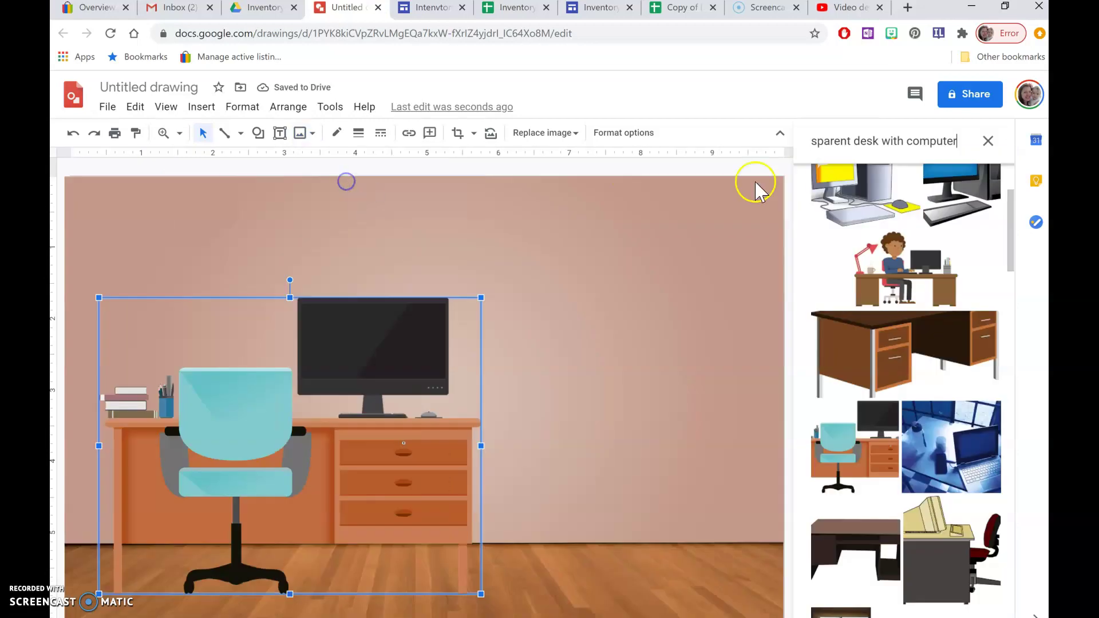
Search the web for images of "transparent file cabinet".
{"action": "left_click_drag", "start_coordinate": [956, 143], "coordinate": [853, 140]}
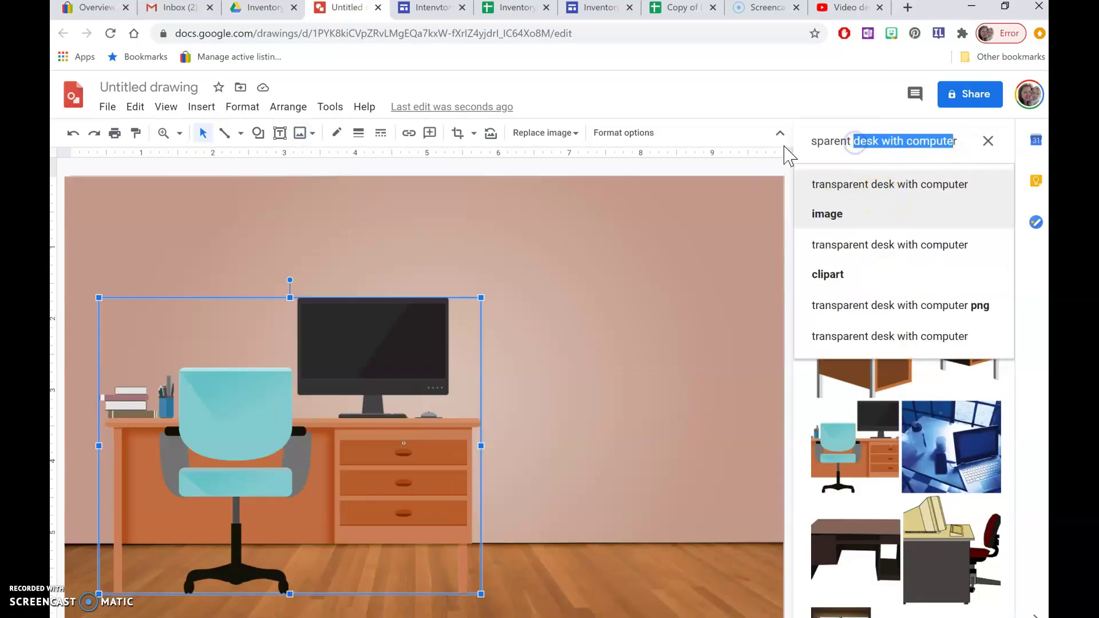
{"action": "key", "text": "BackSpace"}
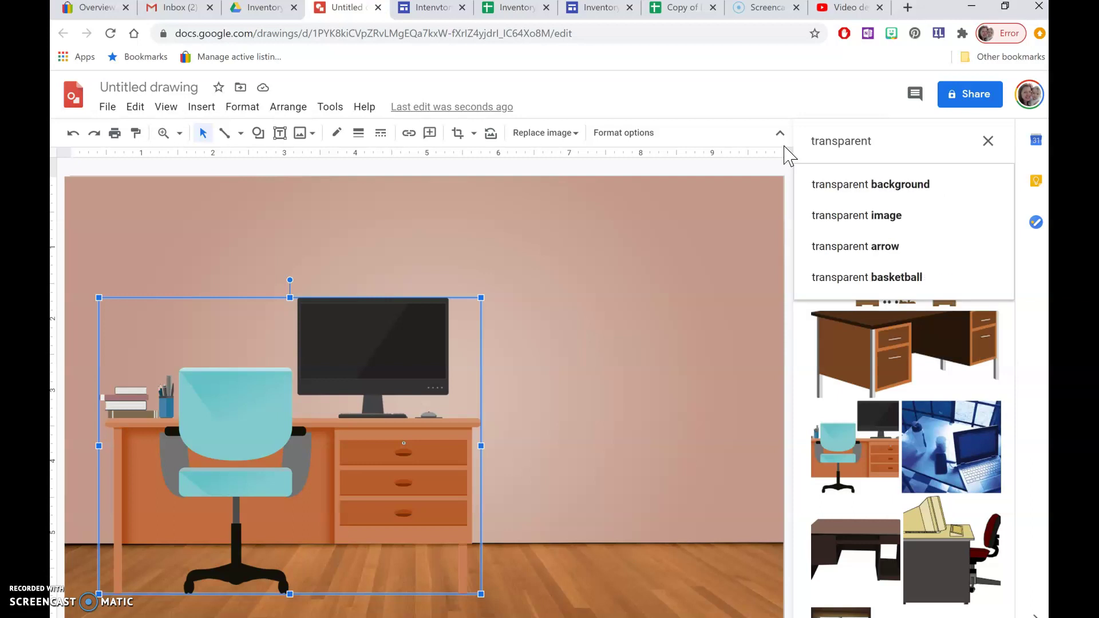
{"action": "type", "text": "file cabinet"}
{"action": "key", "text": "Return"}
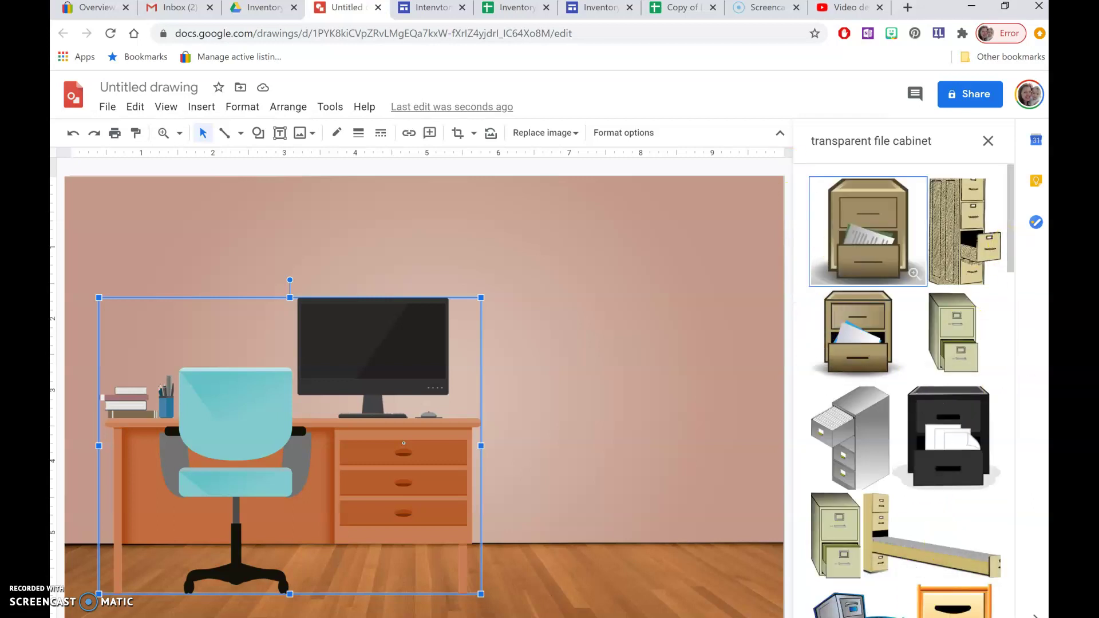
Insert the image of the orange two-drawer cabinet on wheels from the file cabinet search results.
{"action": "left_click_drag", "start_coordinate": [1009, 263], "coordinate": [1025, 336]}
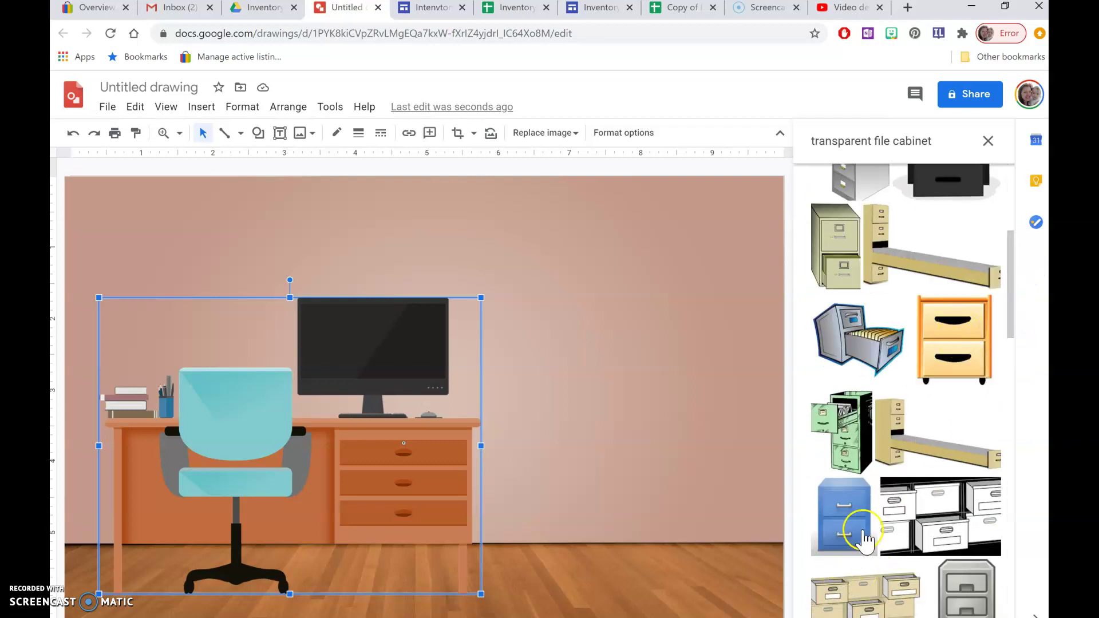
{"action": "left_click_drag", "start_coordinate": [1014, 251], "coordinate": [1041, 526]}
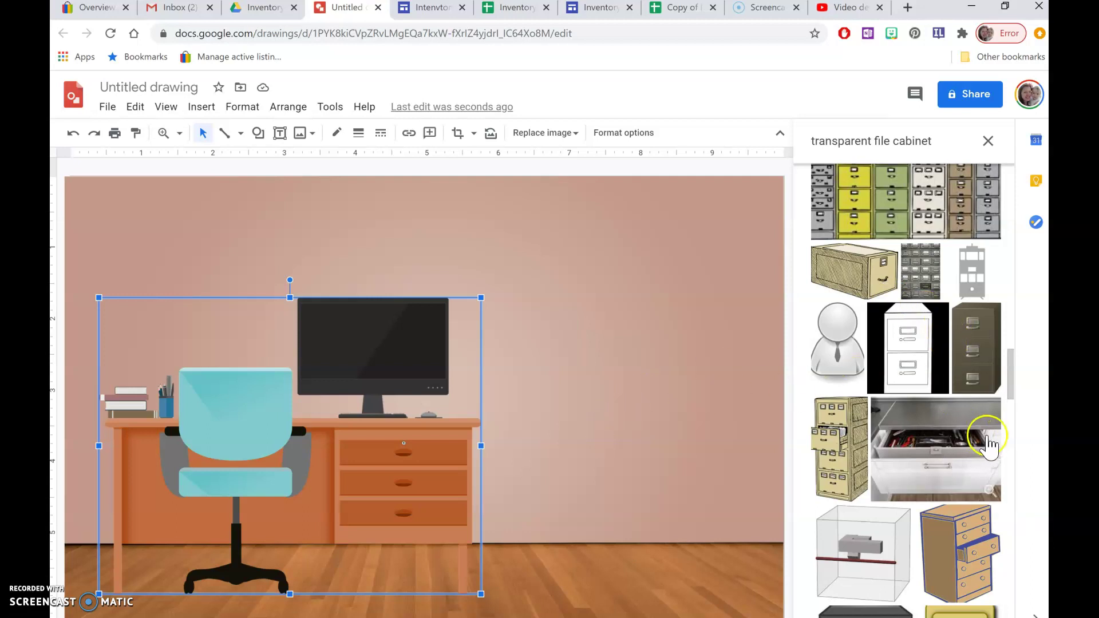
{"action": "left_click_drag", "start_coordinate": [1013, 386], "coordinate": [1042, 239]}
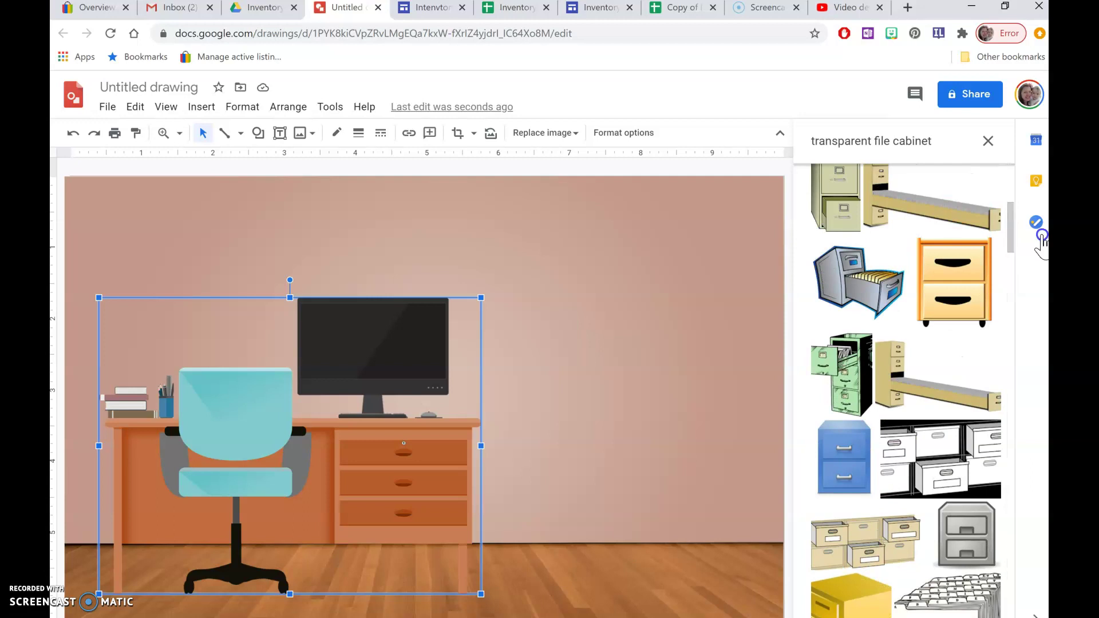
{"action": "left_click", "coordinate": [947, 281]}
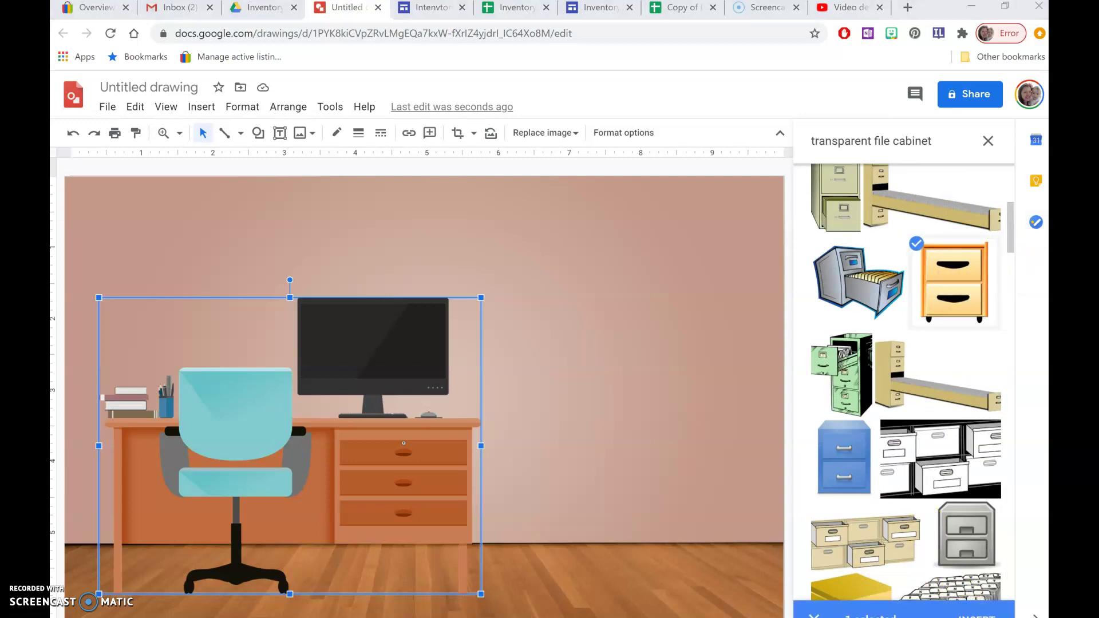
{"action": "left_click", "coordinate": [976, 613]}
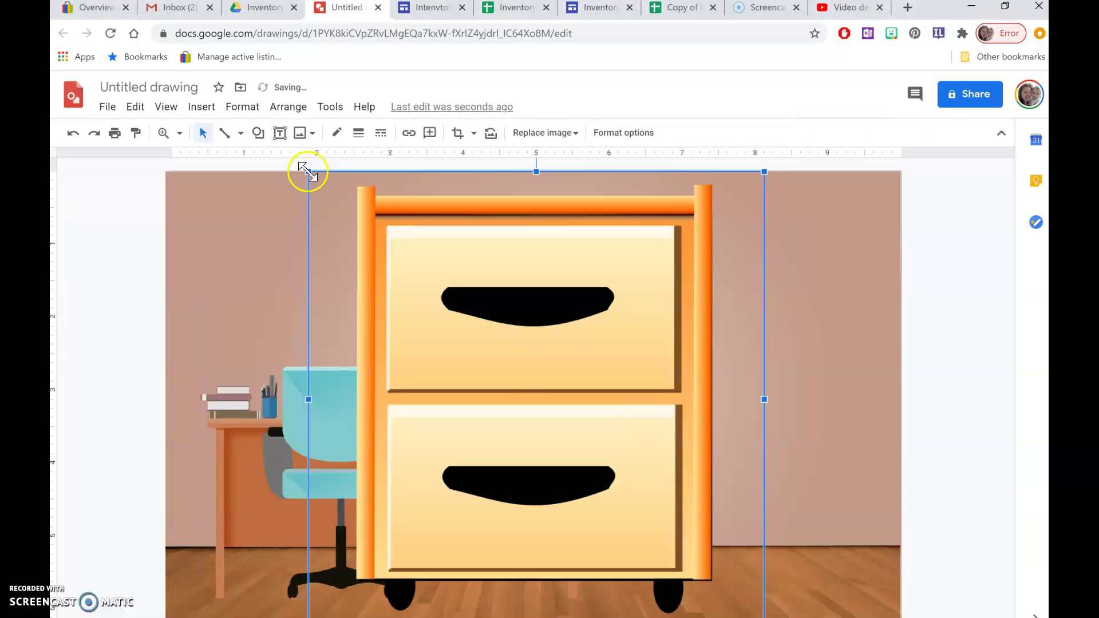
Shrink the two-drawer cabinet to about desk height and place it on the floor just beside the drawer end of the desk.
{"action": "left_click_drag", "start_coordinate": [308, 171], "coordinate": [535, 423]}
{"action": "left_click_drag", "start_coordinate": [662, 480], "coordinate": [698, 471]}
{"action": "left_click", "coordinate": [565, 382]}
{"action": "left_click", "coordinate": [562, 383]}
{"action": "left_click", "coordinate": [623, 408]}
{"action": "left_click_drag", "start_coordinate": [563, 382], "coordinate": [613, 428]}
{"action": "left_click_drag", "start_coordinate": [647, 491], "coordinate": [626, 466]}
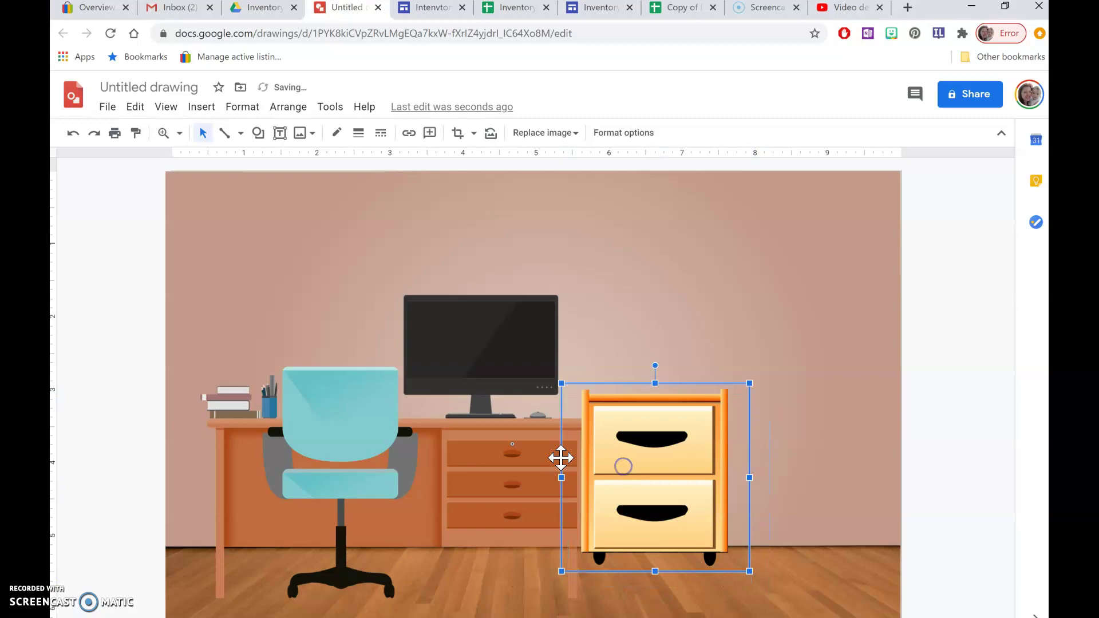
{"action": "left_click_drag", "start_coordinate": [561, 383], "coordinate": [600, 422]}
{"action": "mouse_move", "coordinate": [653, 473]}
{"action": "left_mouse_down"}
{"action": "mouse_move", "coordinate": [633, 464]}
{"action": "mouse_move", "coordinate": [657, 487]}
{"action": "left_mouse_up"}
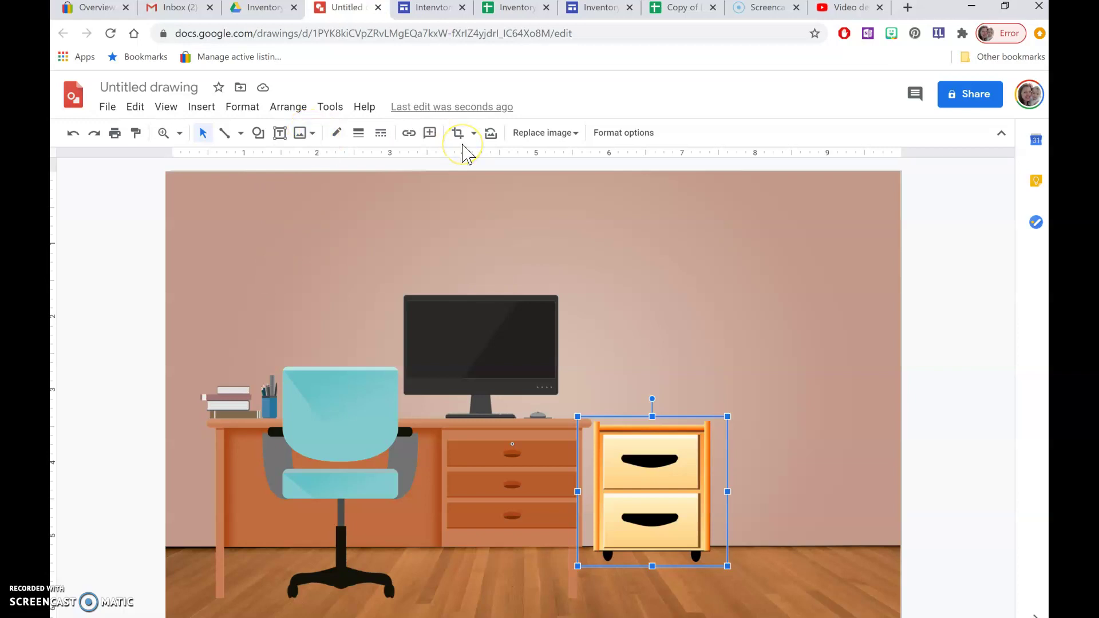
Switch to the InventoryActivity site to view its finished office scene, and return to the drawing.
{"action": "left_click", "coordinate": [611, 11]}
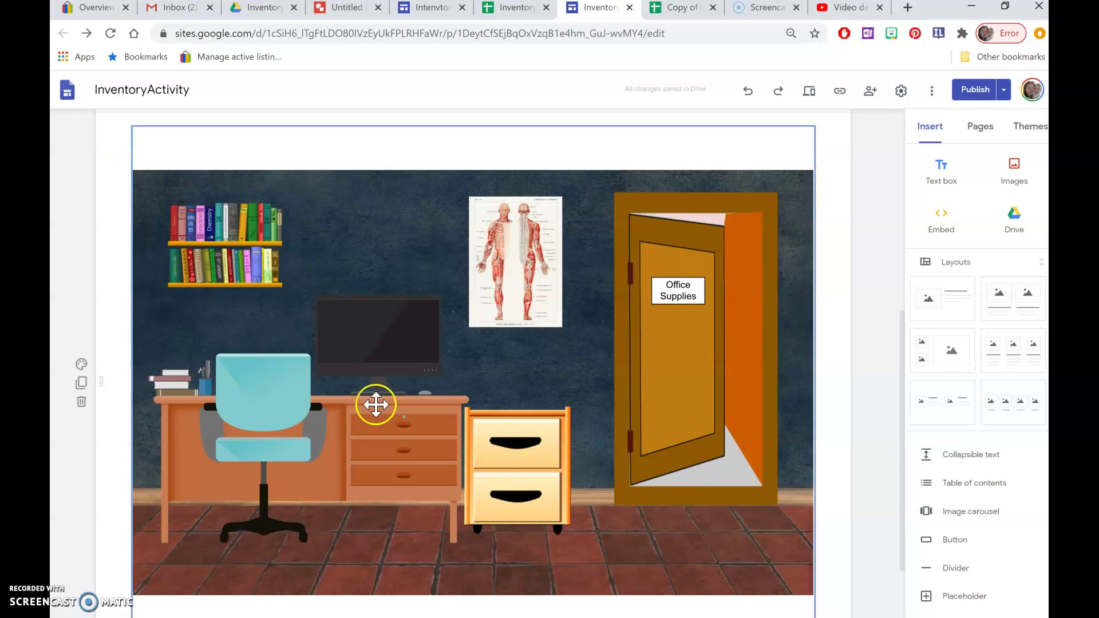
{"action": "left_click", "coordinate": [348, 8]}
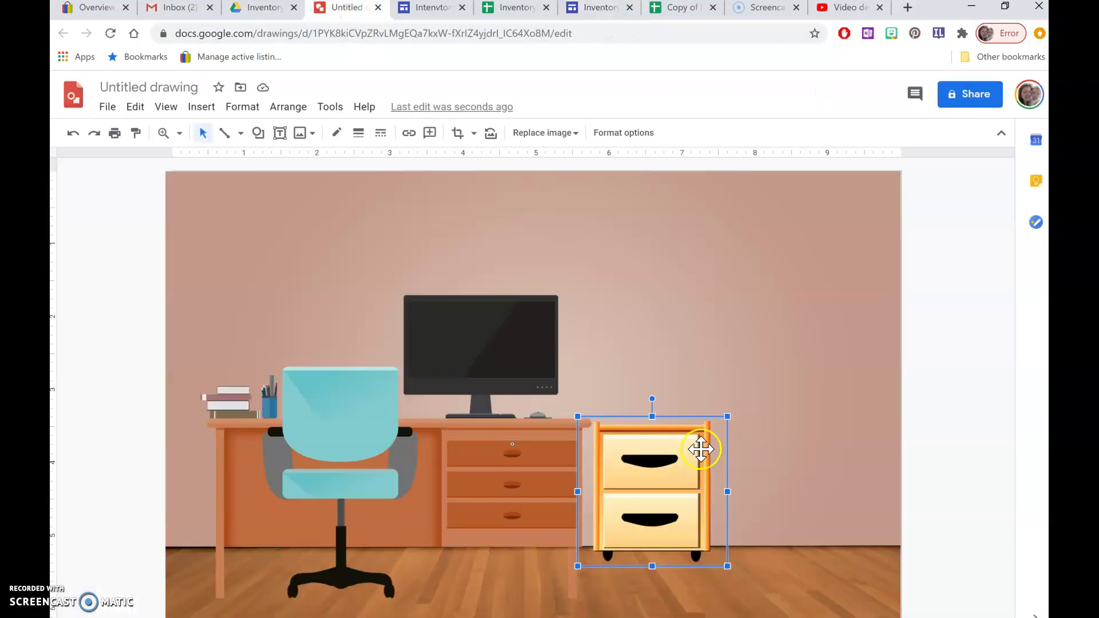
Scale down the cabinet and the desk slightly, move the desk against the canvas's left edge, and set the cabinet close beside it.
{"action": "left_click_drag", "start_coordinate": [726, 419], "coordinate": [713, 425]}
{"action": "left_click", "coordinate": [500, 437]}
{"action": "left_click_drag", "start_coordinate": [589, 295], "coordinate": [563, 316]}
{"action": "left_click_drag", "start_coordinate": [493, 400], "coordinate": [423, 414]}
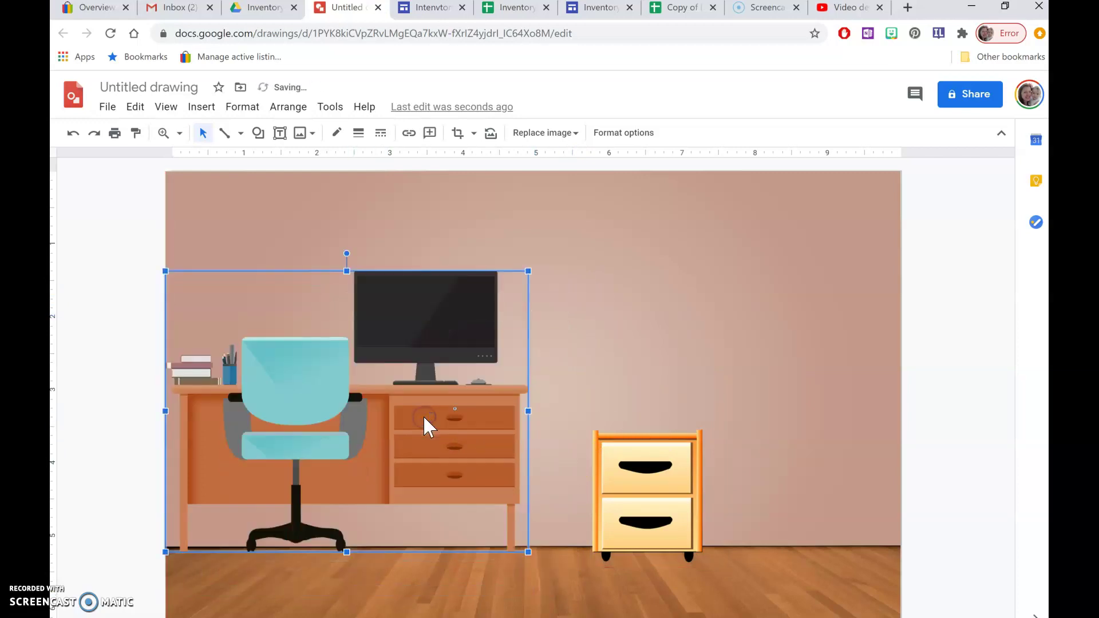
{"action": "left_click_drag", "start_coordinate": [650, 473], "coordinate": [580, 465]}
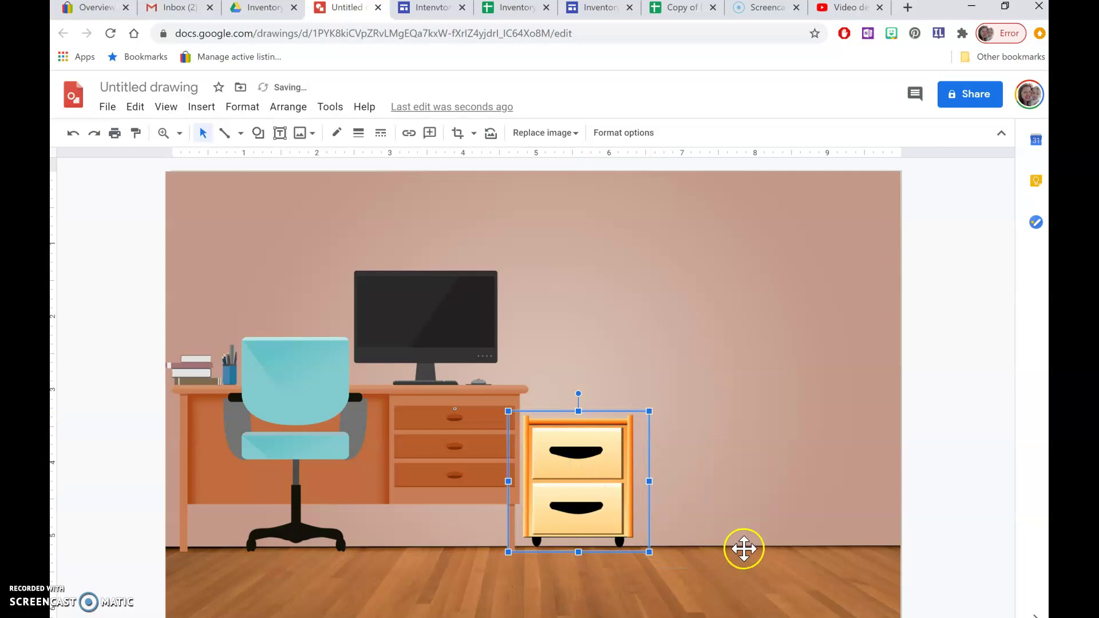
Search the web for images of "transparent office door".
{"action": "left_click", "coordinate": [309, 135]}
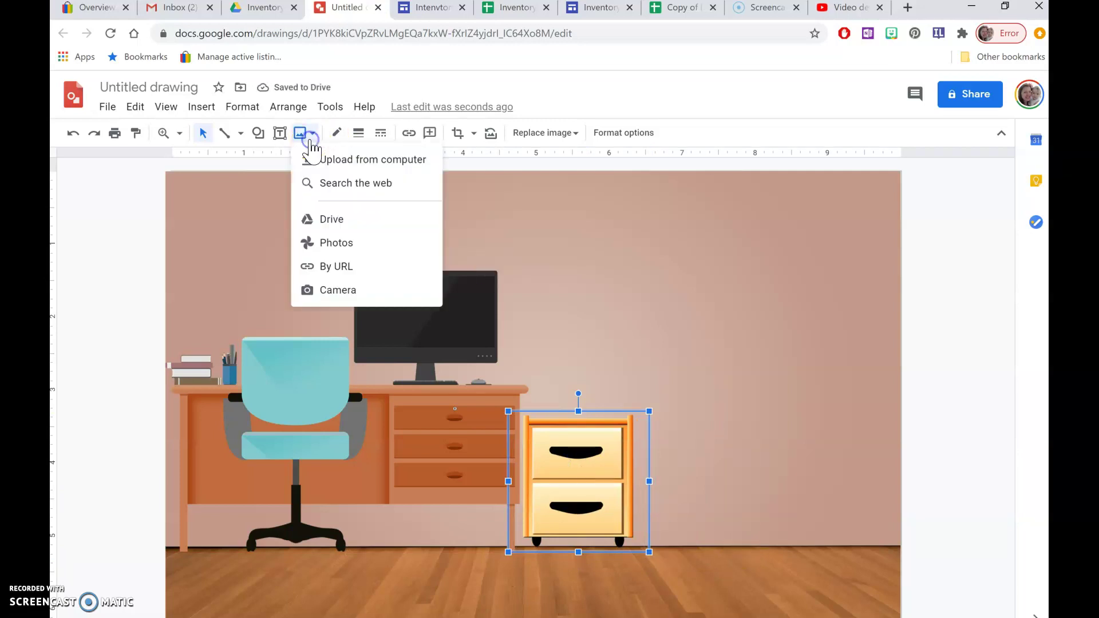
{"action": "left_click", "coordinate": [346, 184]}
{"action": "left_click", "coordinate": [961, 139]}
{"action": "left_click_drag", "start_coordinate": [961, 139], "coordinate": [883, 148]}
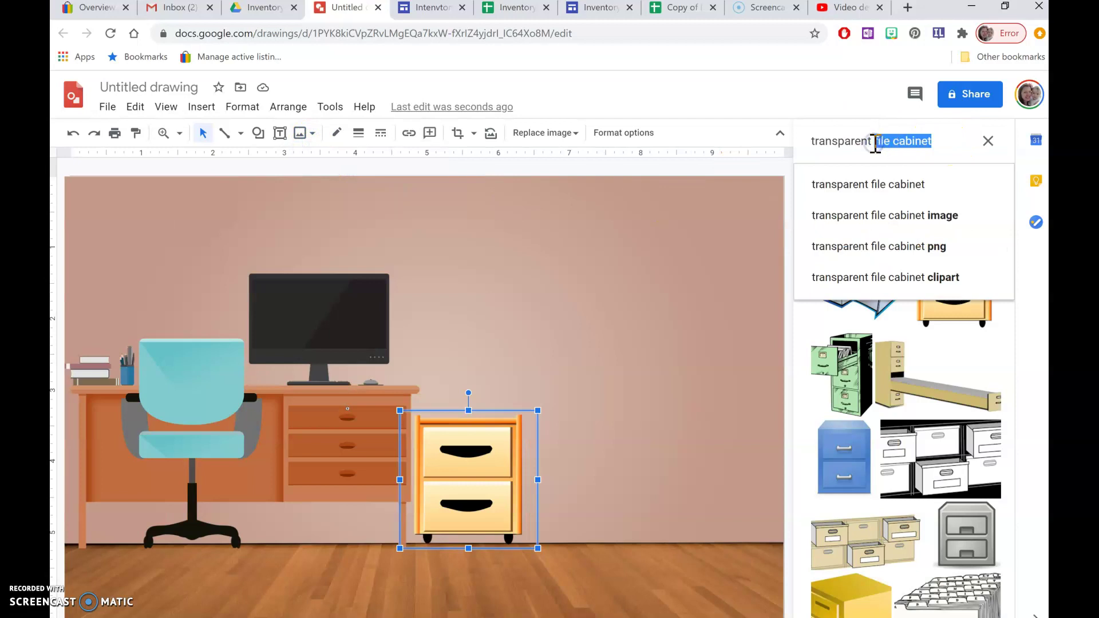
{"action": "type", "text": "do"}
{"action": "type", "text": "b"}
{"action": "type", "text": "ffice door"}
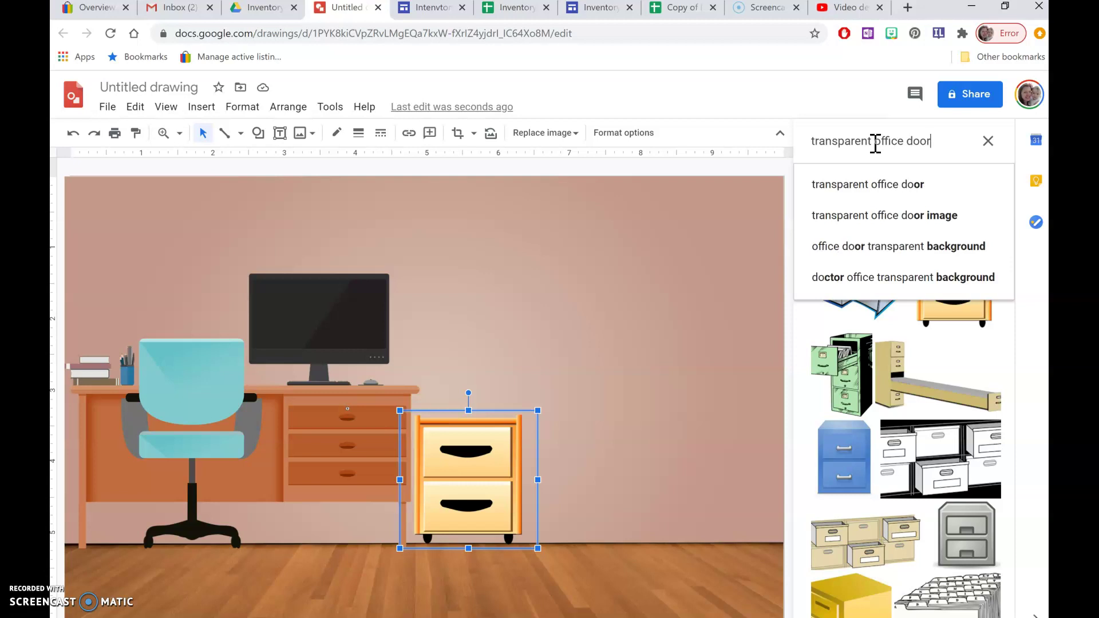
{"action": "key", "text": "Return"}
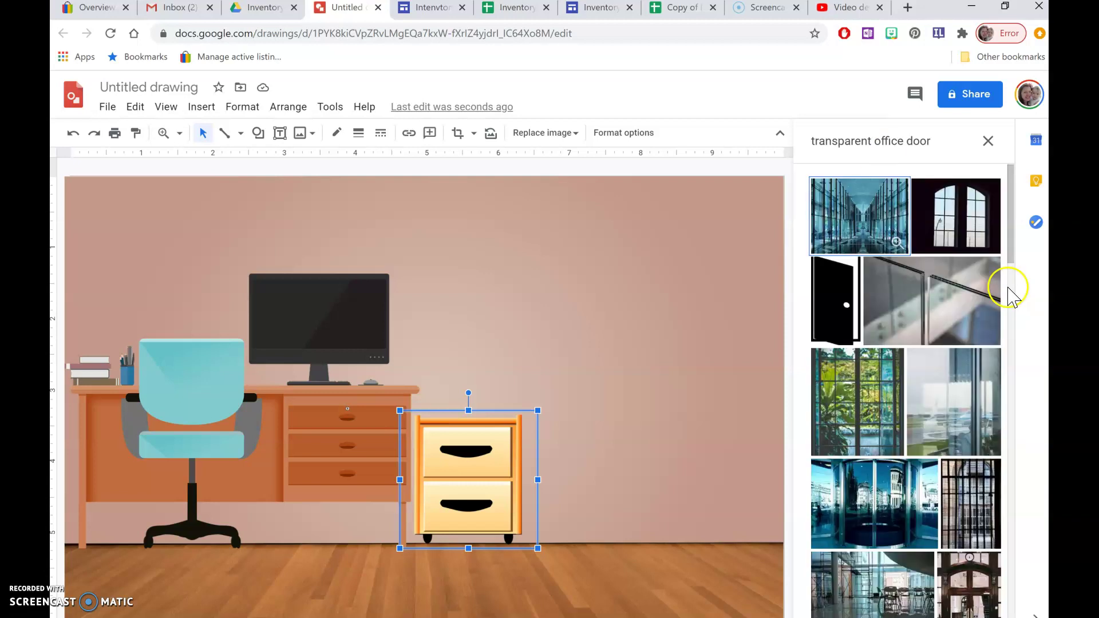
Refine the image search to "transparent office door cartoon".
{"action": "left_click", "coordinate": [941, 147]}
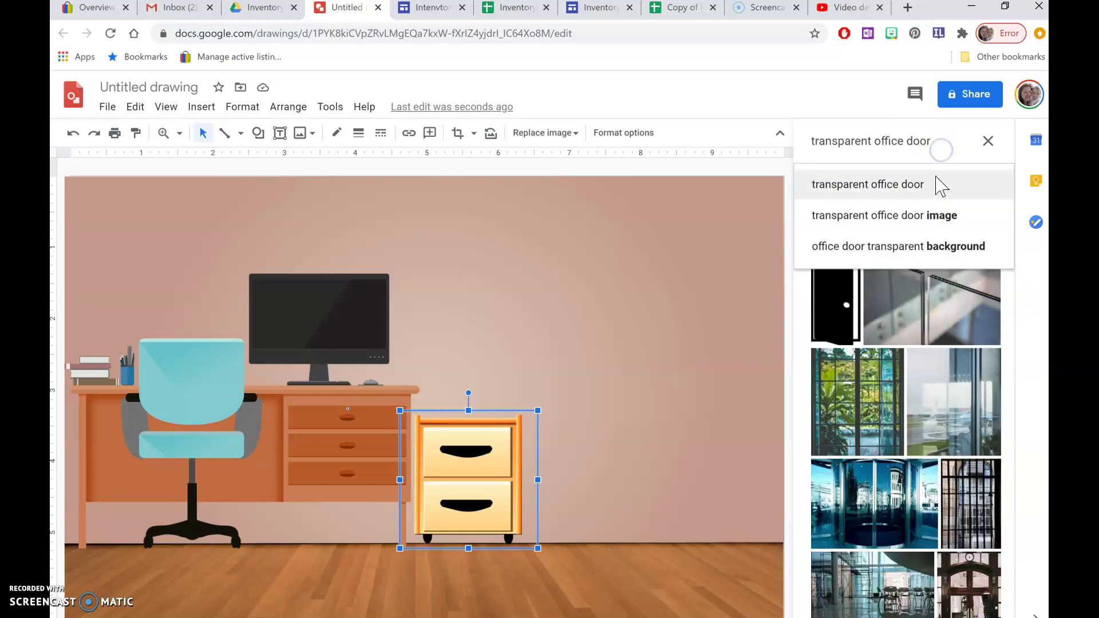
{"action": "type", "text": "cartoon"}
{"action": "key", "text": "Return"}
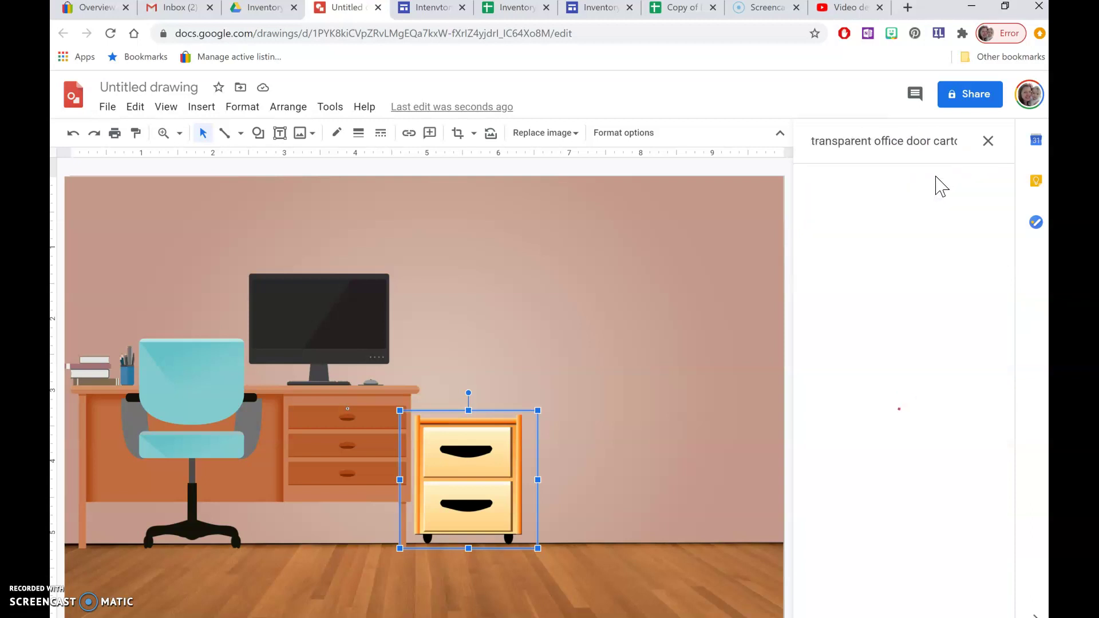